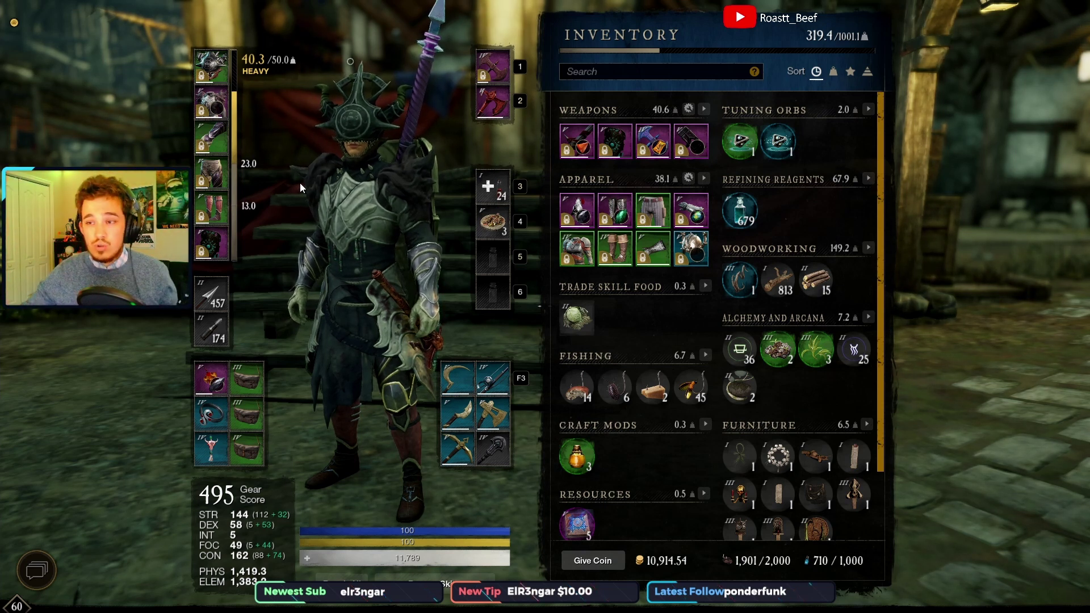
Review the geared character's inventory, noting the 14,780 max gathering luck caption
mouse_move(205, 176)
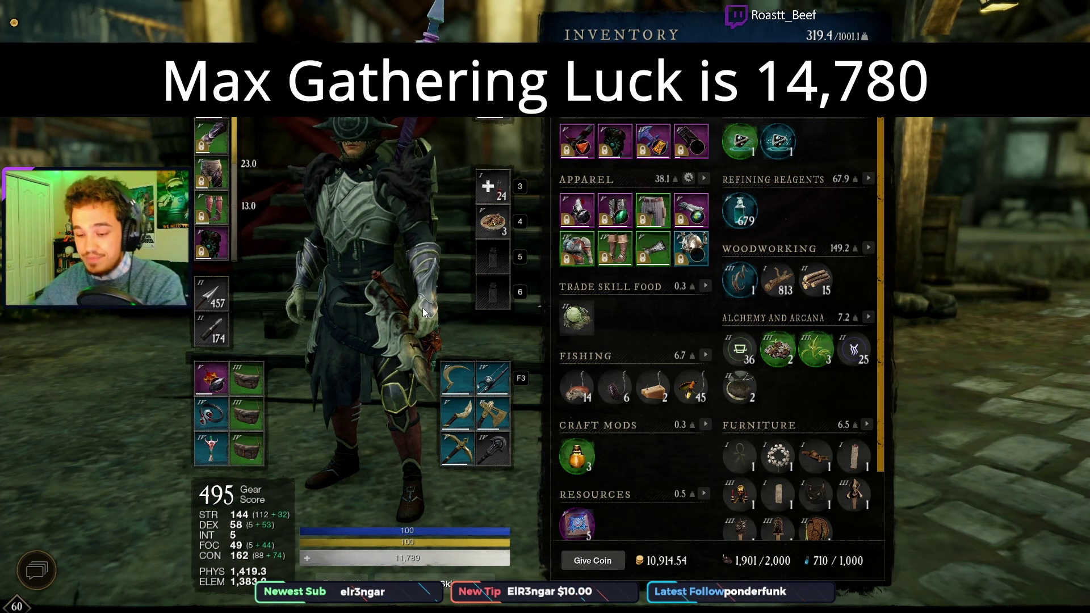
Switch from New World to the loot-luck workbook in Excel
key("alt+Tab")
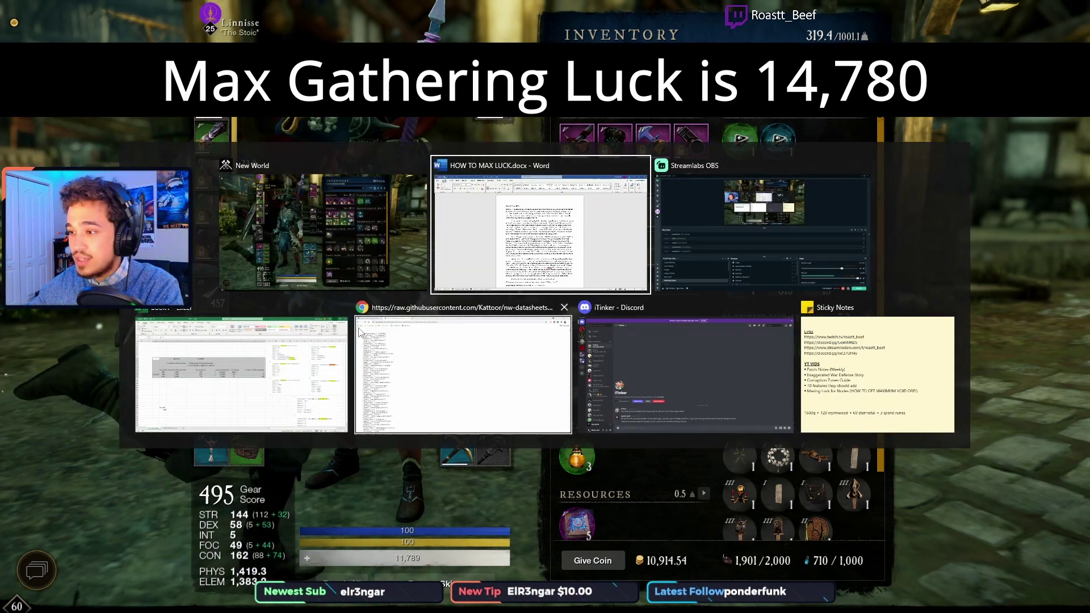
left_click(293, 360)
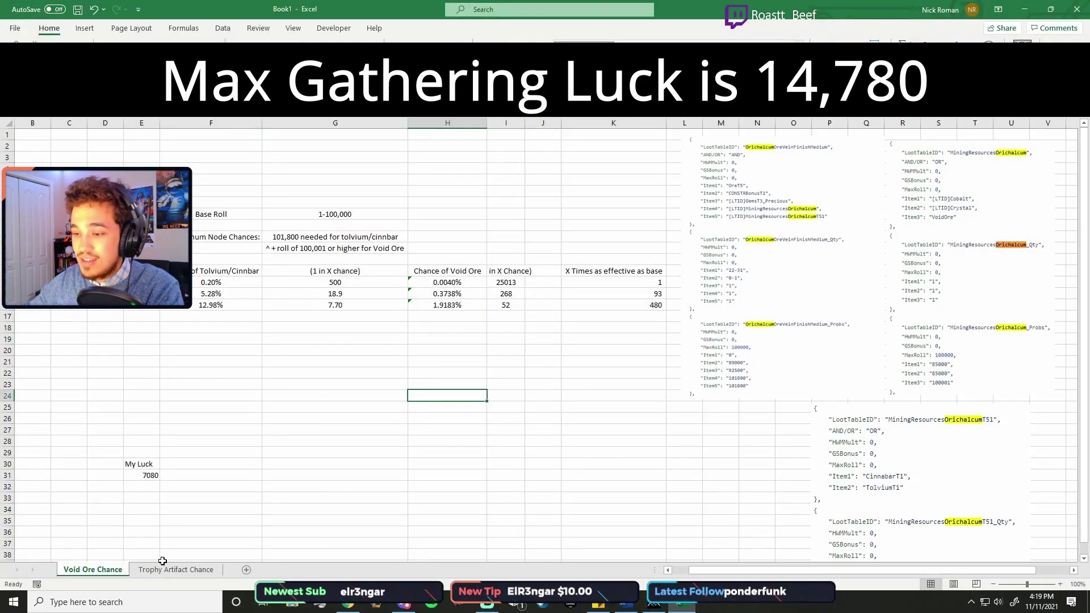
left_click(472, 191)
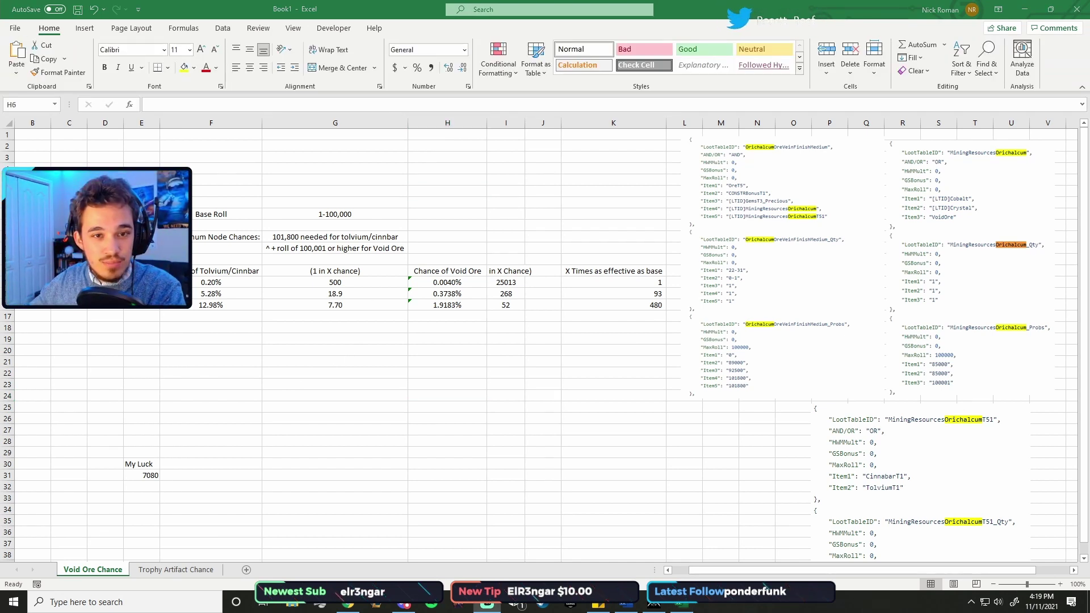
key("alt+Tab")
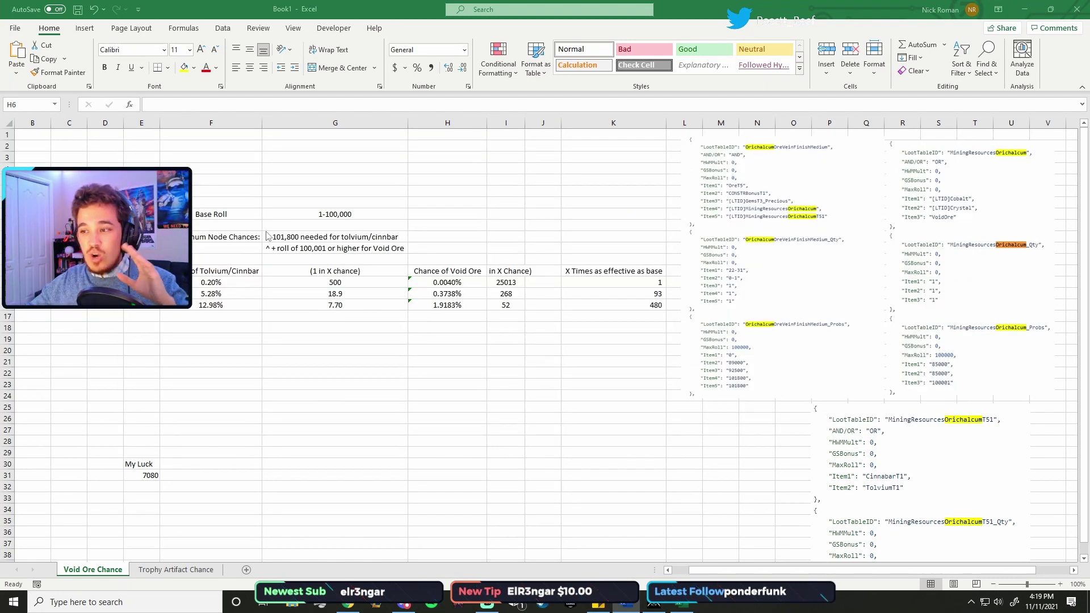
Review the 101,800 roll note and the column E luck values, starting at 2000
left_click(288, 235)
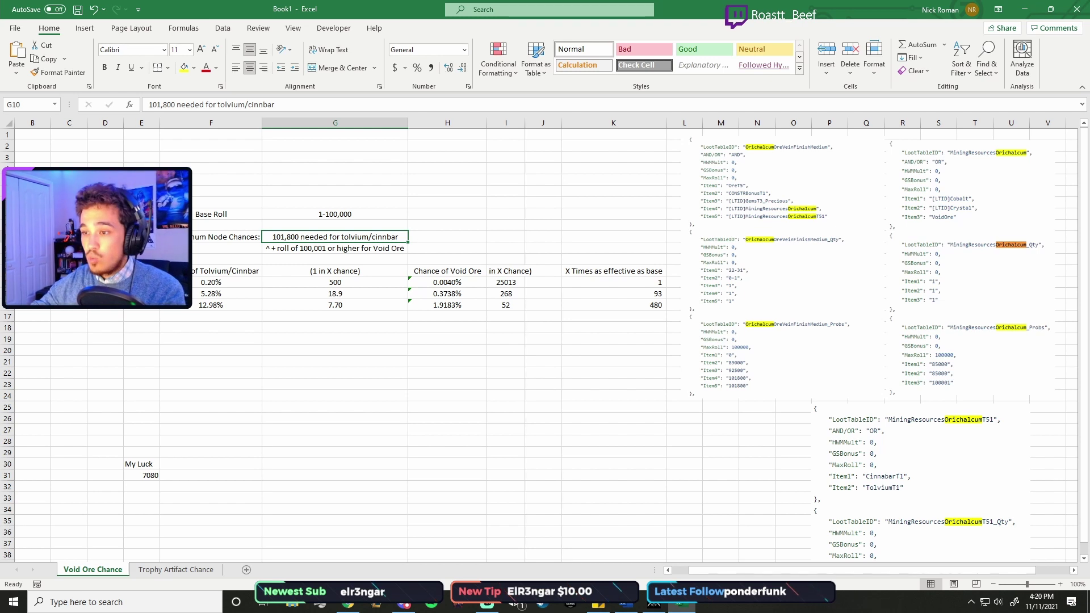
left_click(141, 316)
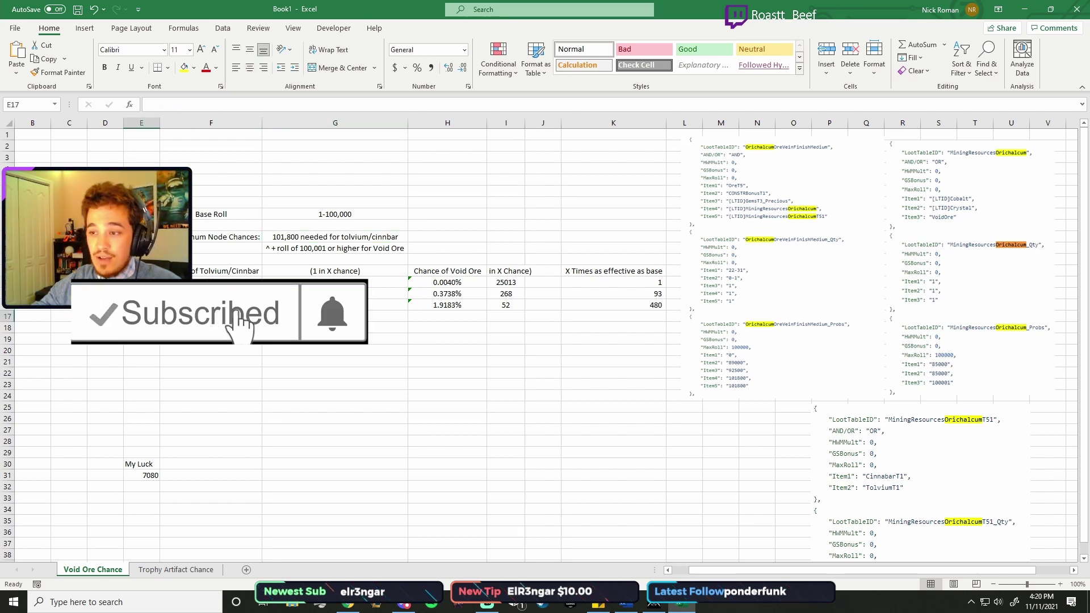
left_click(141, 282)
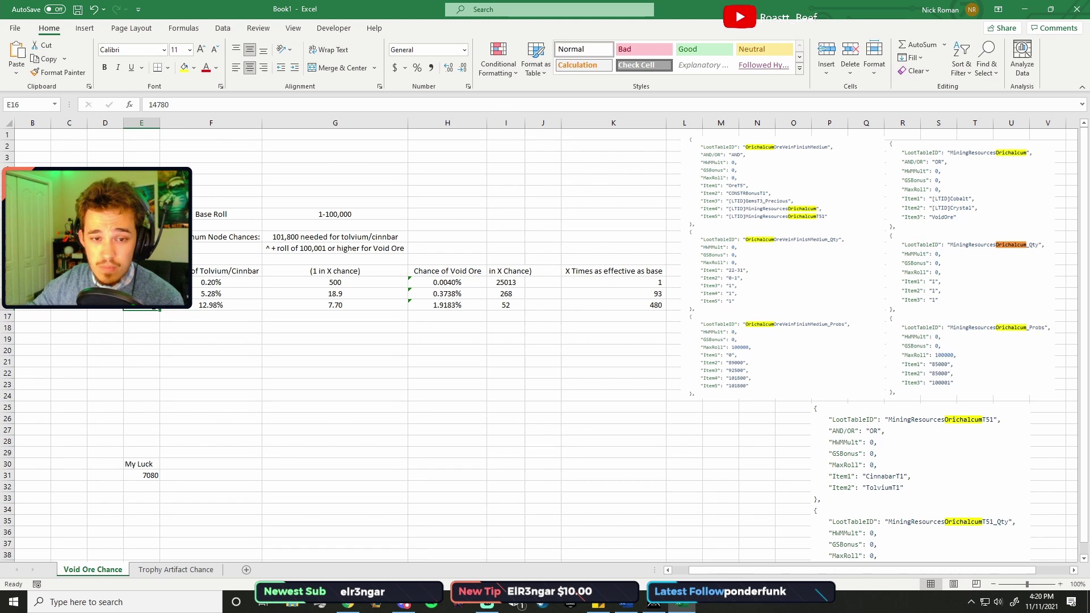
left_click(239, 280)
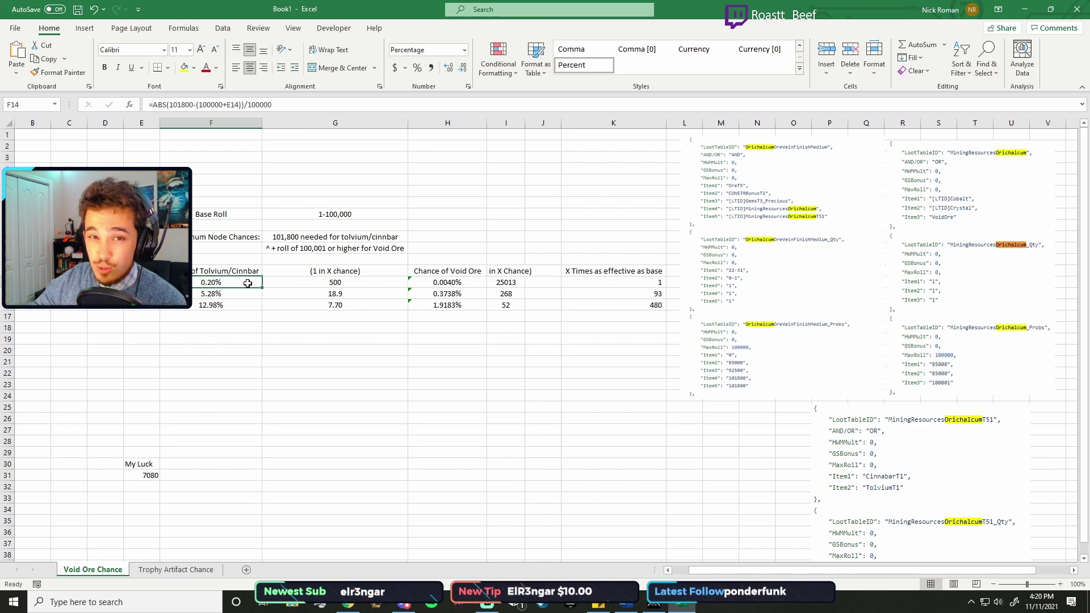
left_click(462, 283)
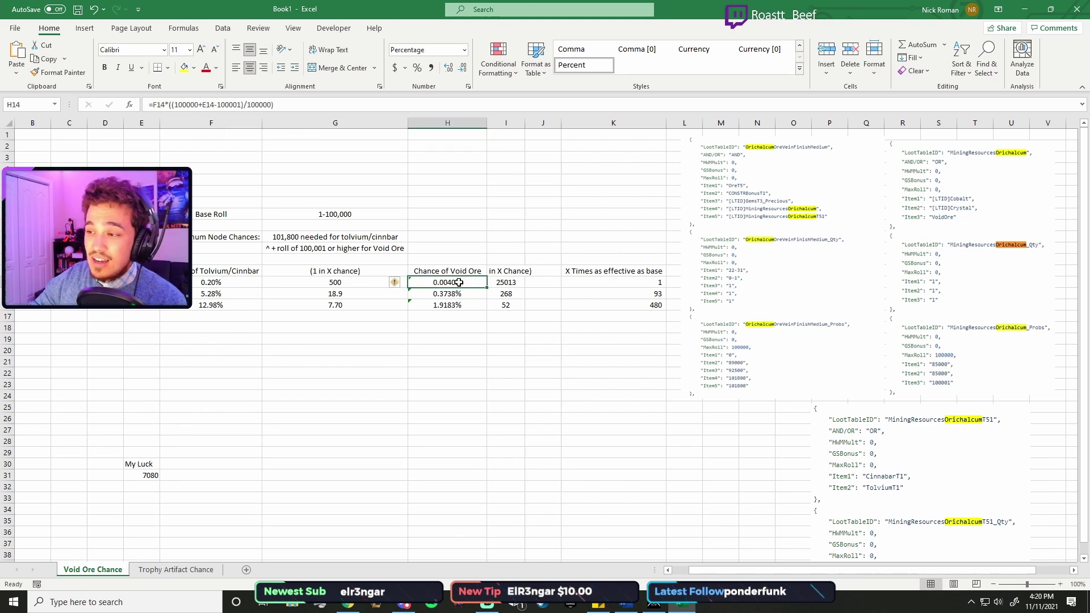
left_click(500, 283)
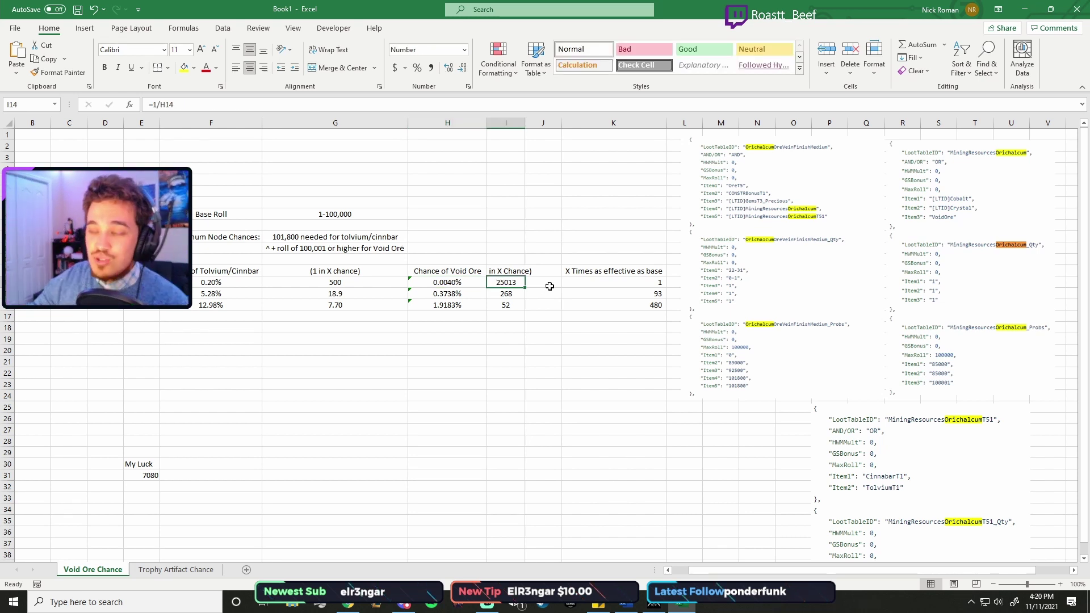
left_click(549, 287)
left_click_drag(543, 259, 548, 286)
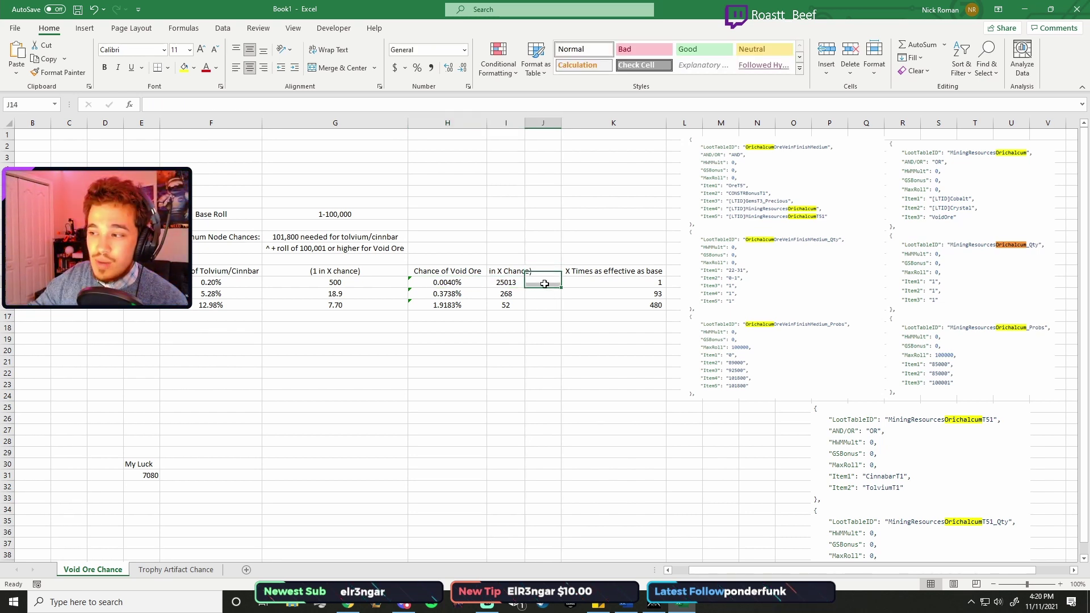
left_click(509, 284)
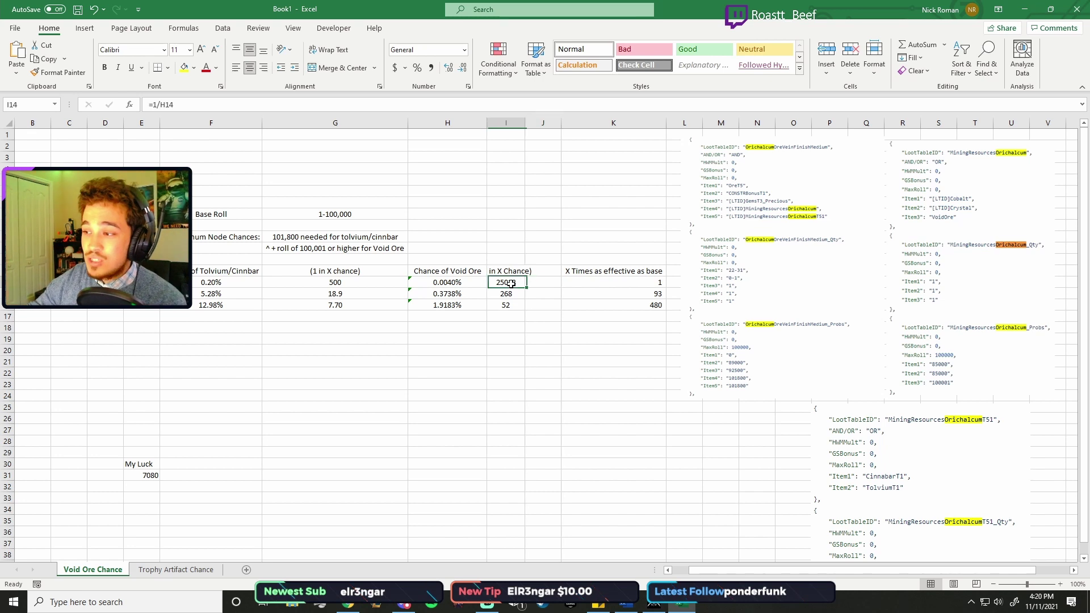
left_click(542, 284)
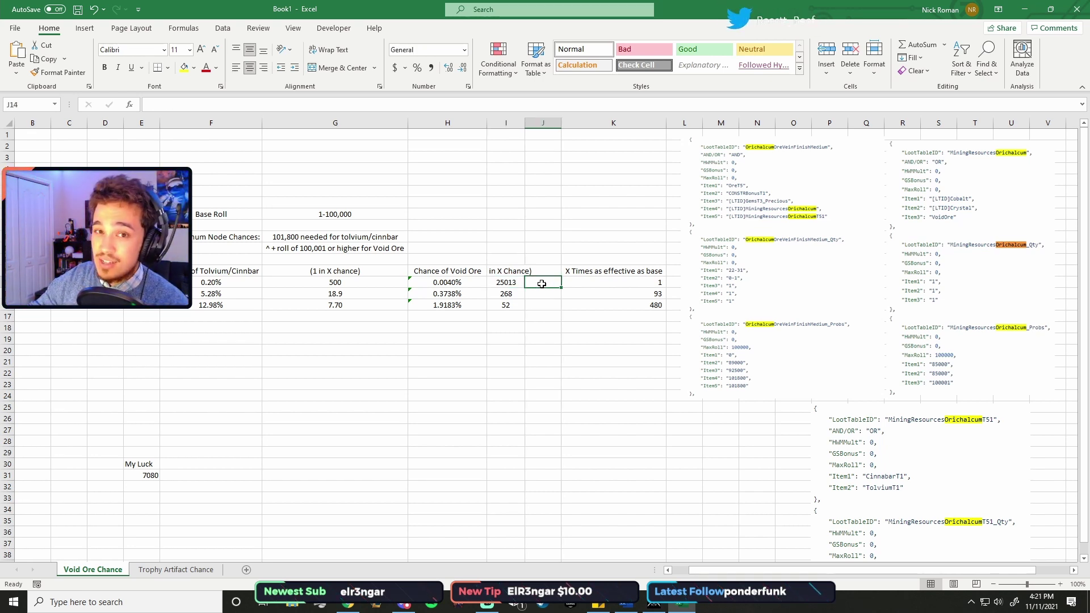
left_click(515, 281)
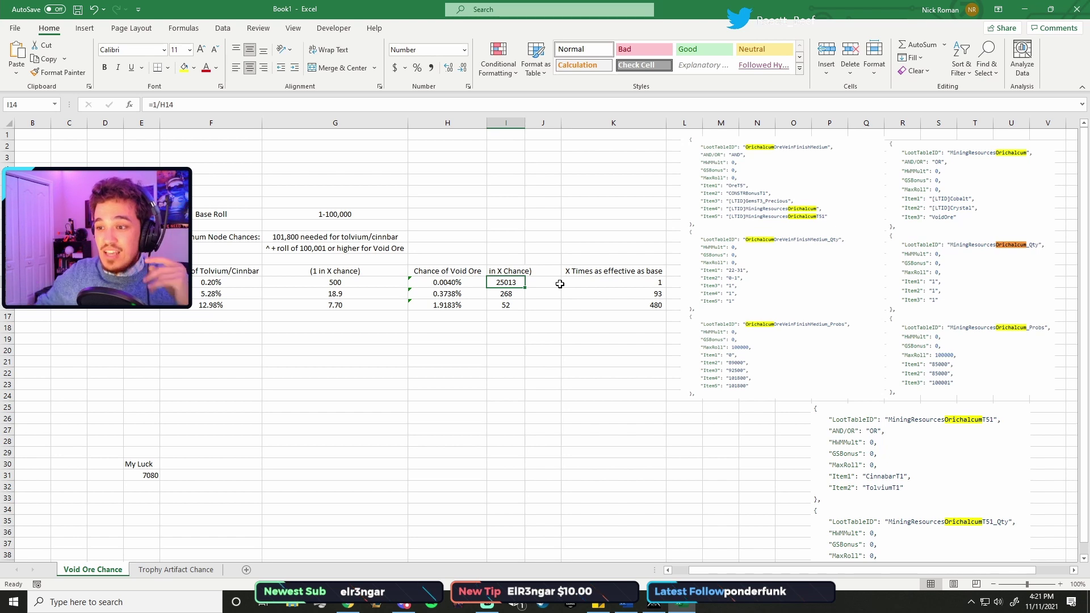
left_click(141, 294)
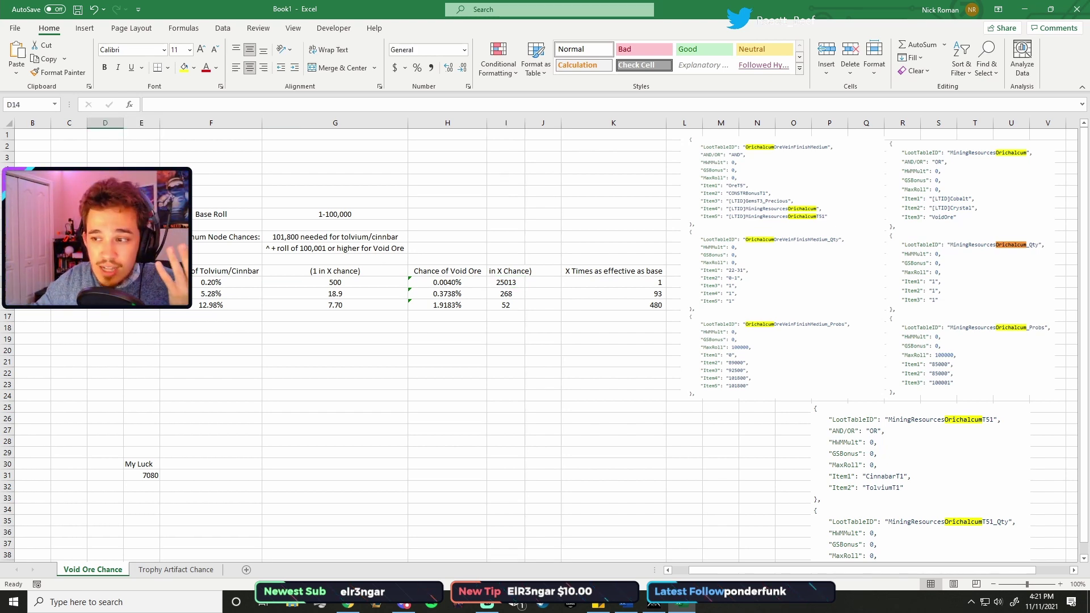
left_click(211, 293)
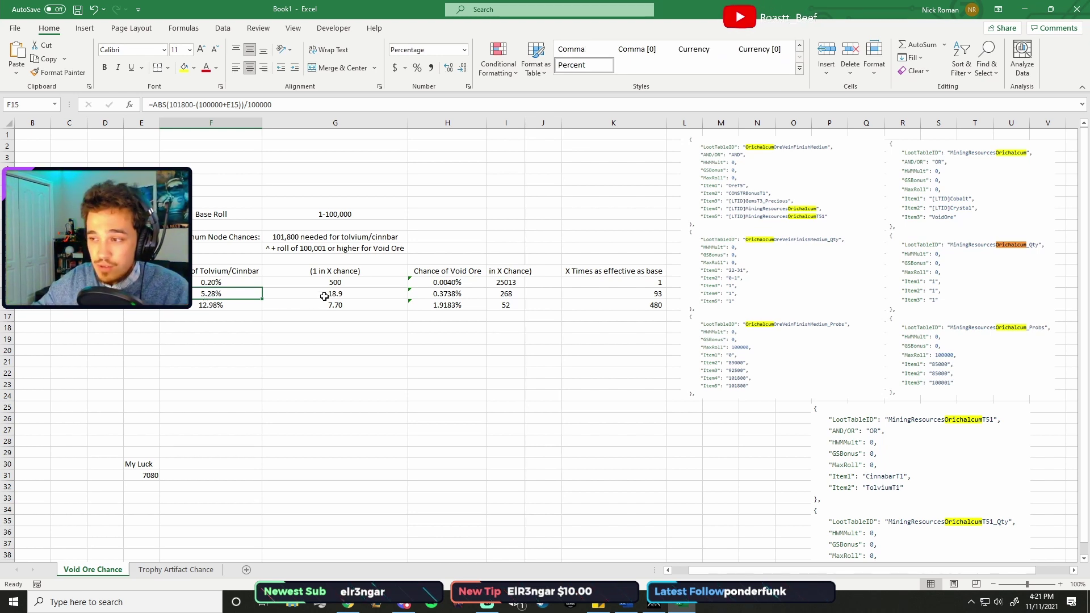
Equip gathering-luck legs, chest, boots, gloves and the Defiled Cloth Hat of the Warden
key("alt+Tab")
key("alt+Tab")
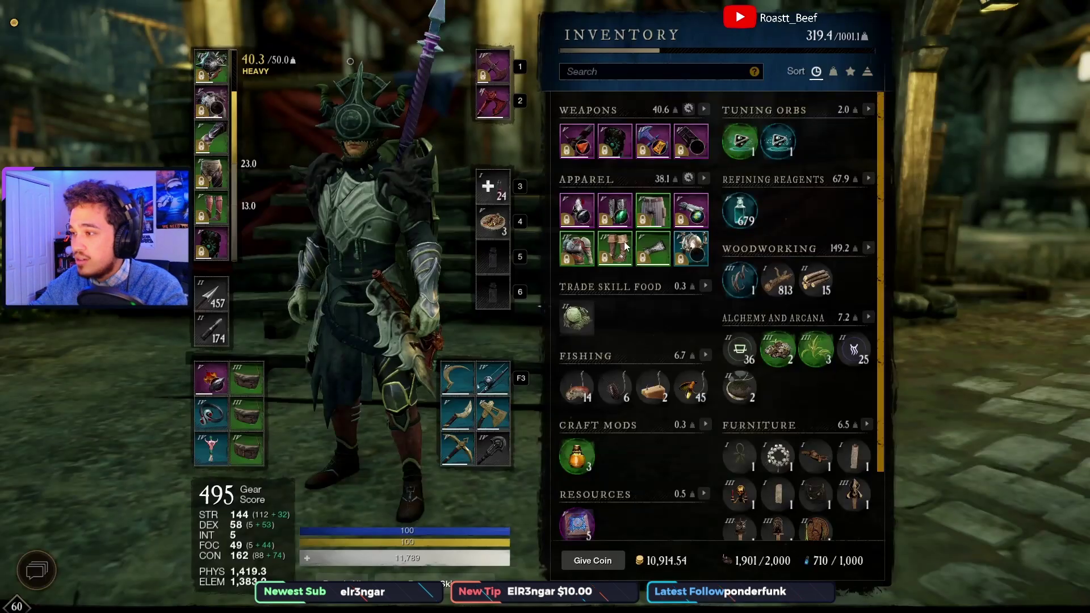
double_click(653, 210)
right_click(582, 253)
left_click(625, 332)
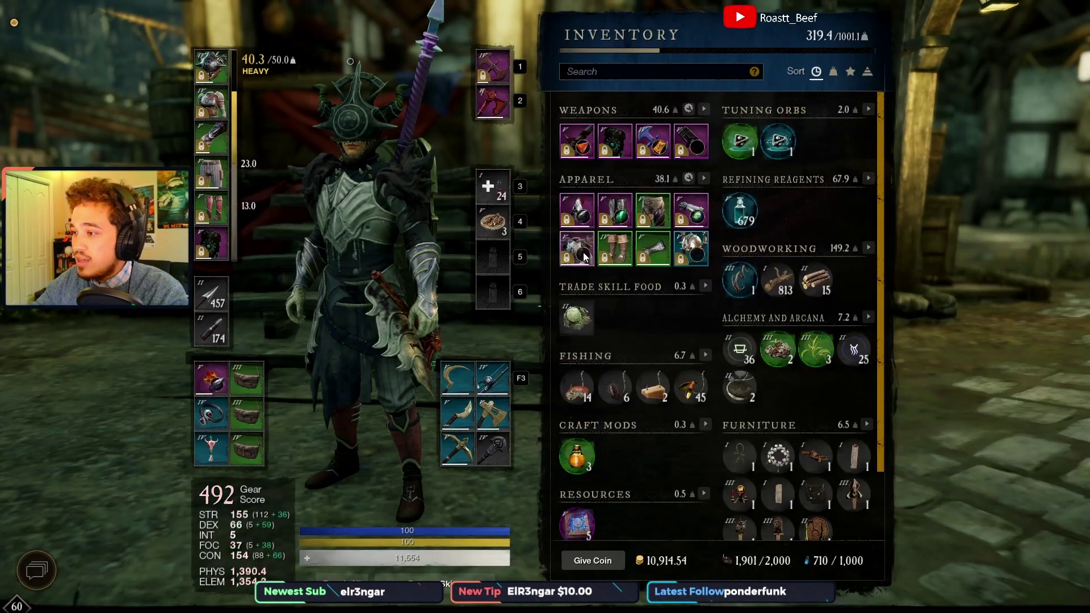
double_click(615, 248)
double_click(653, 249)
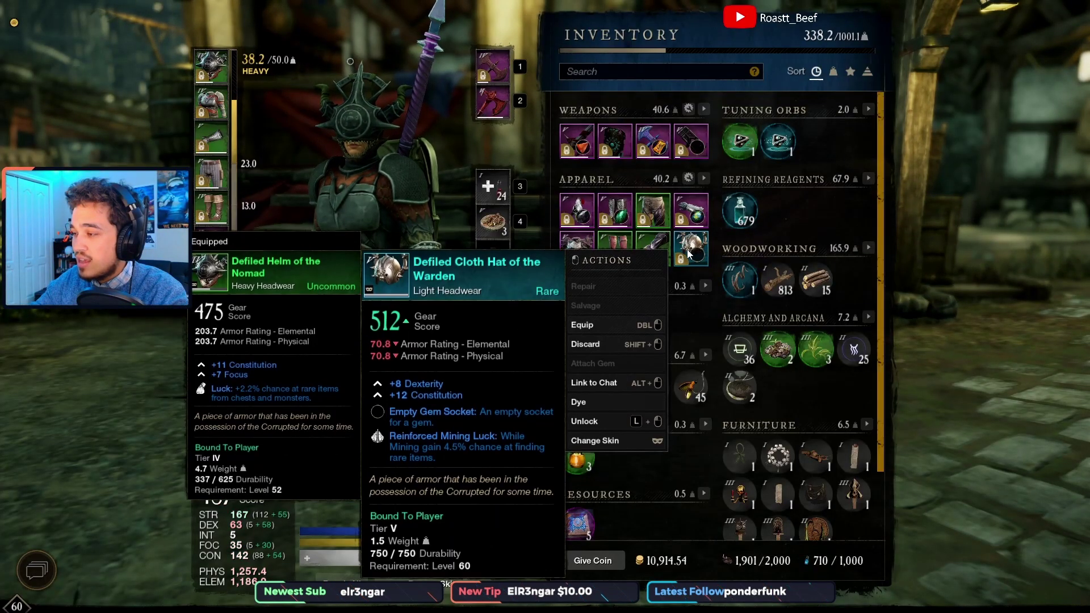
double_click(689, 254)
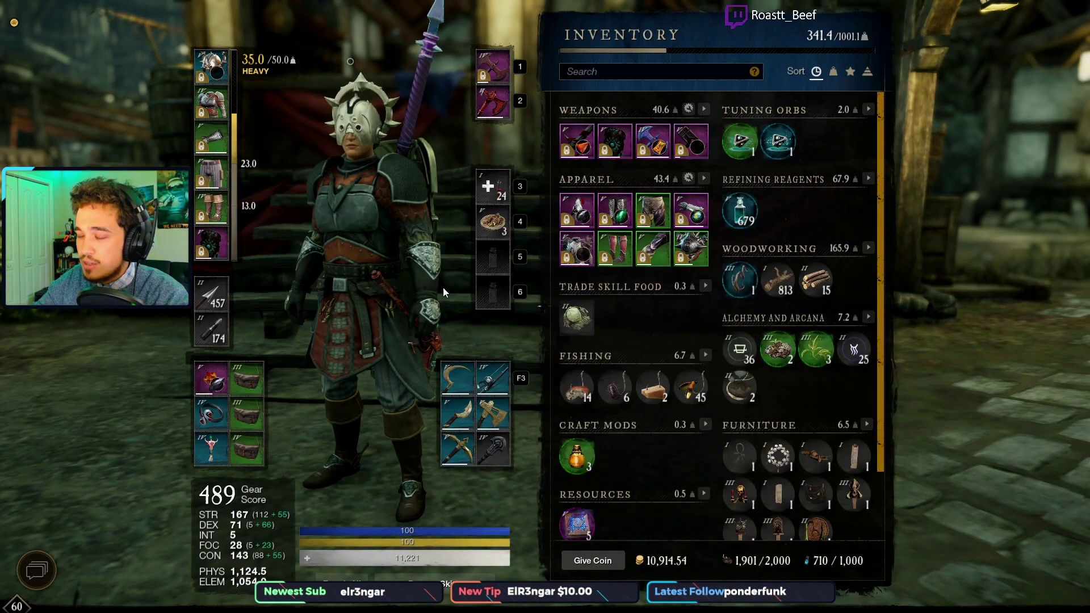
Check the second row's tolvium and 1-in-268 void ore chances, then tolvium/cinnabar at 14780 luck
key("alt+Tab")
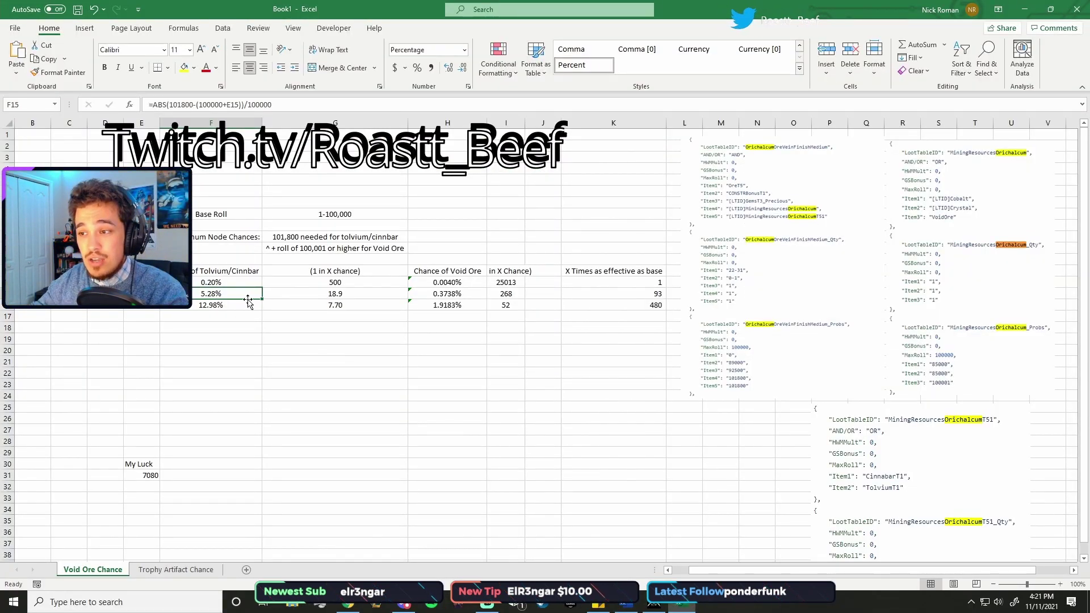
left_click(313, 297)
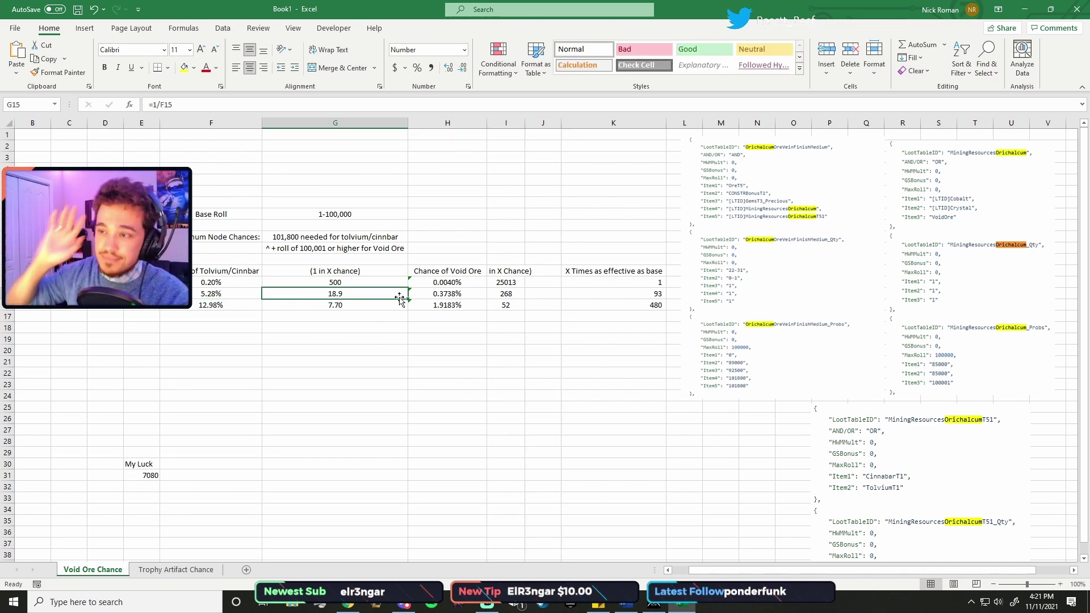
left_click(459, 300)
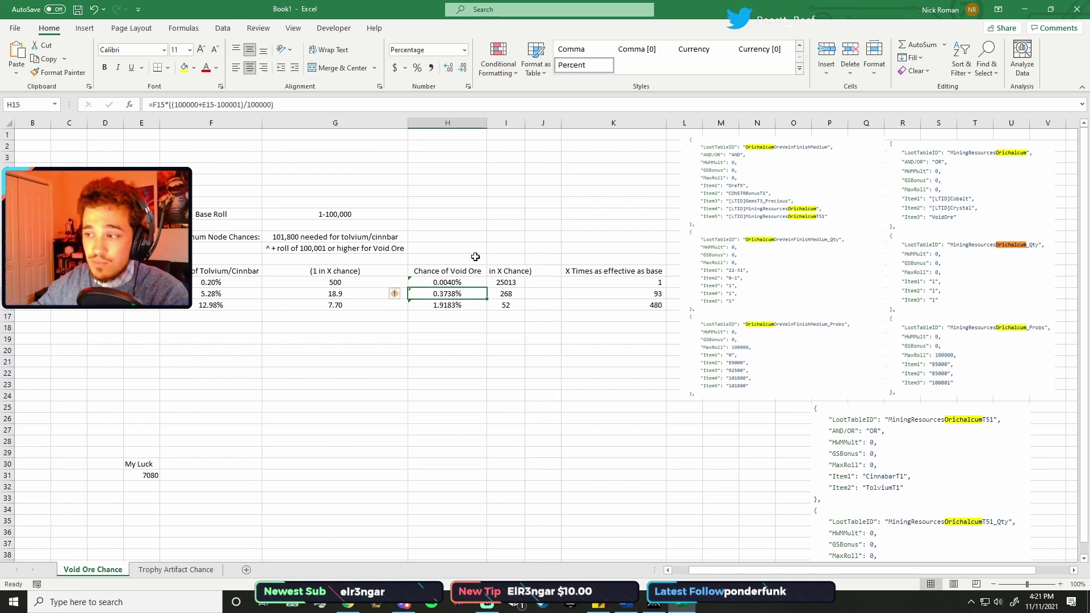
left_click(512, 291)
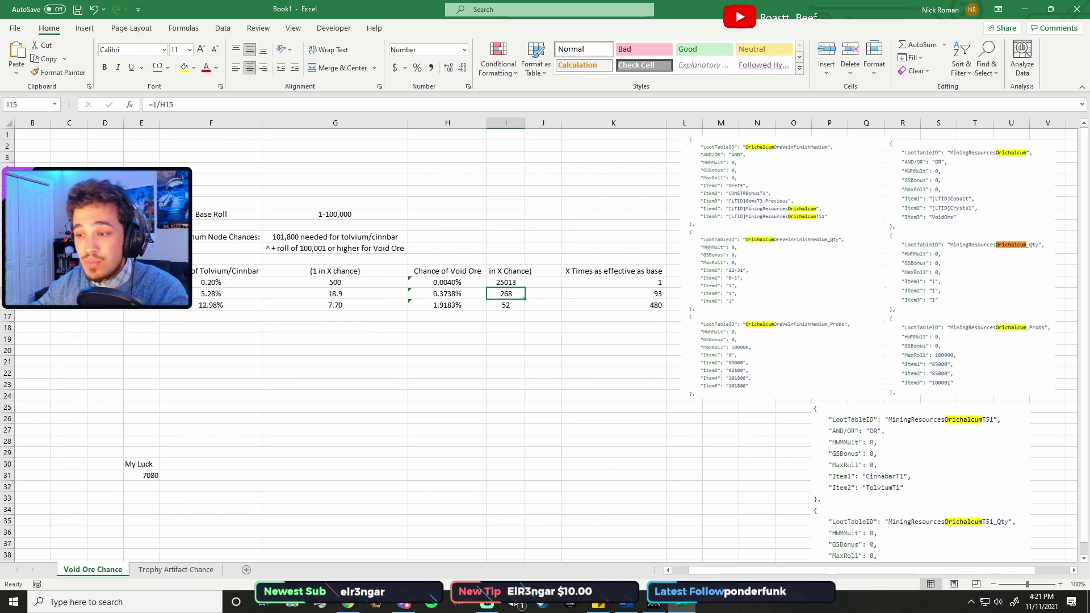
left_click(141, 305)
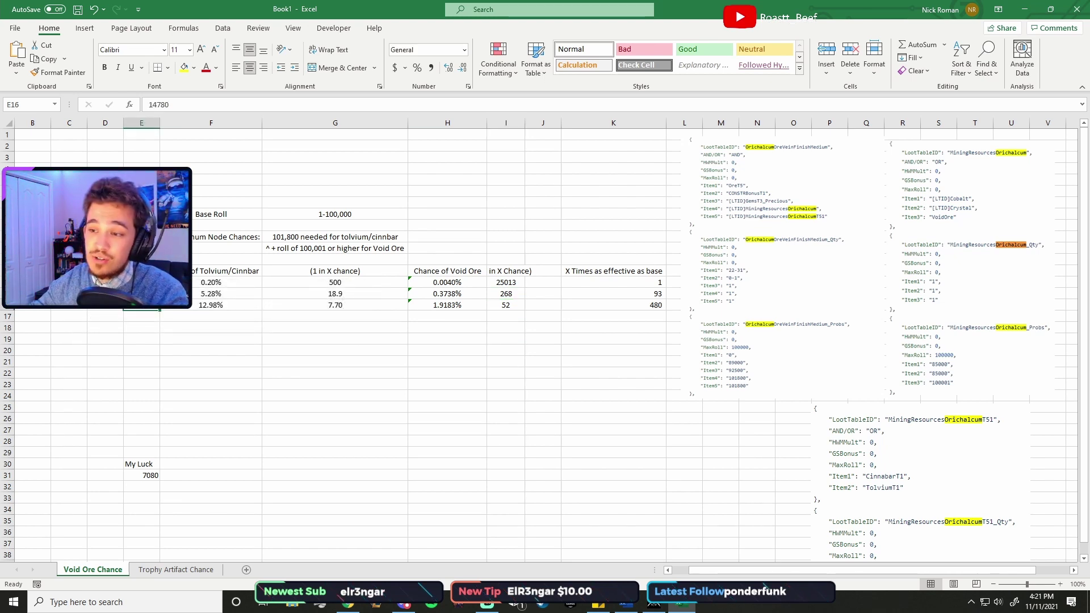
left_click(194, 306)
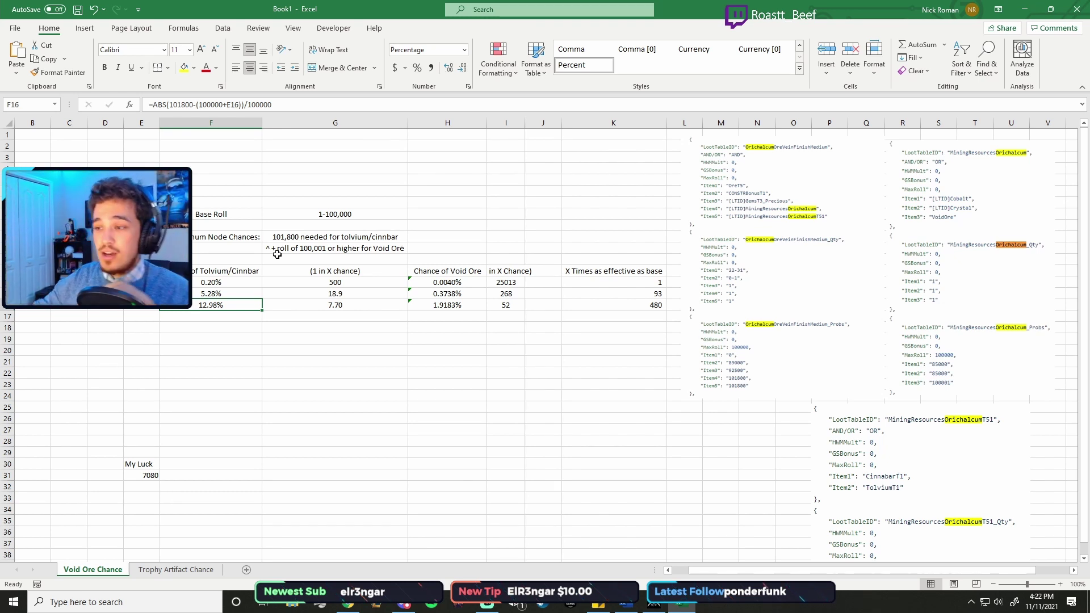
left_click(504, 307)
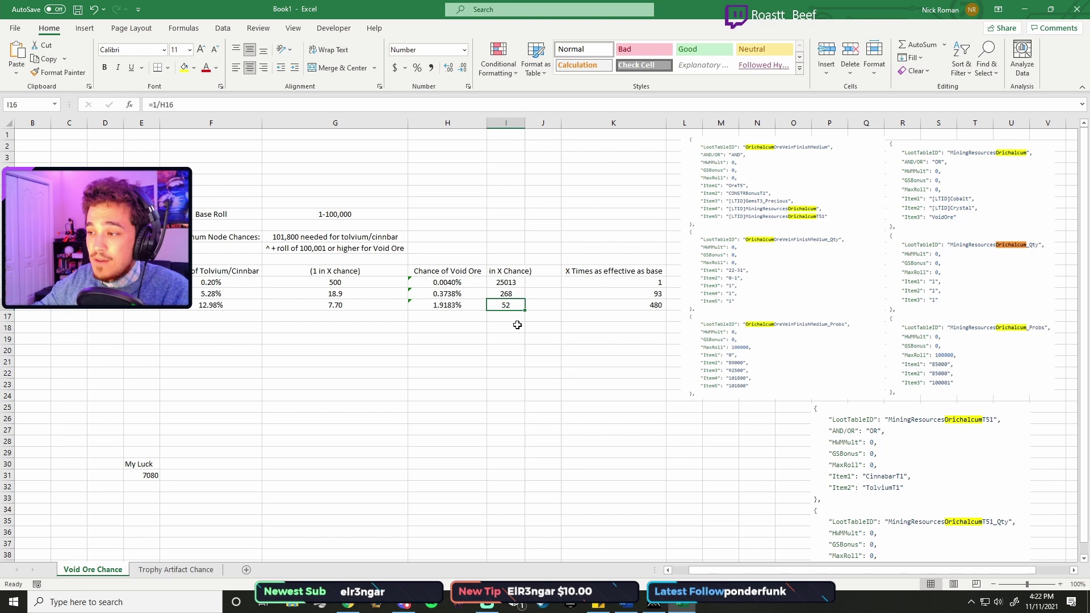
key("Left")
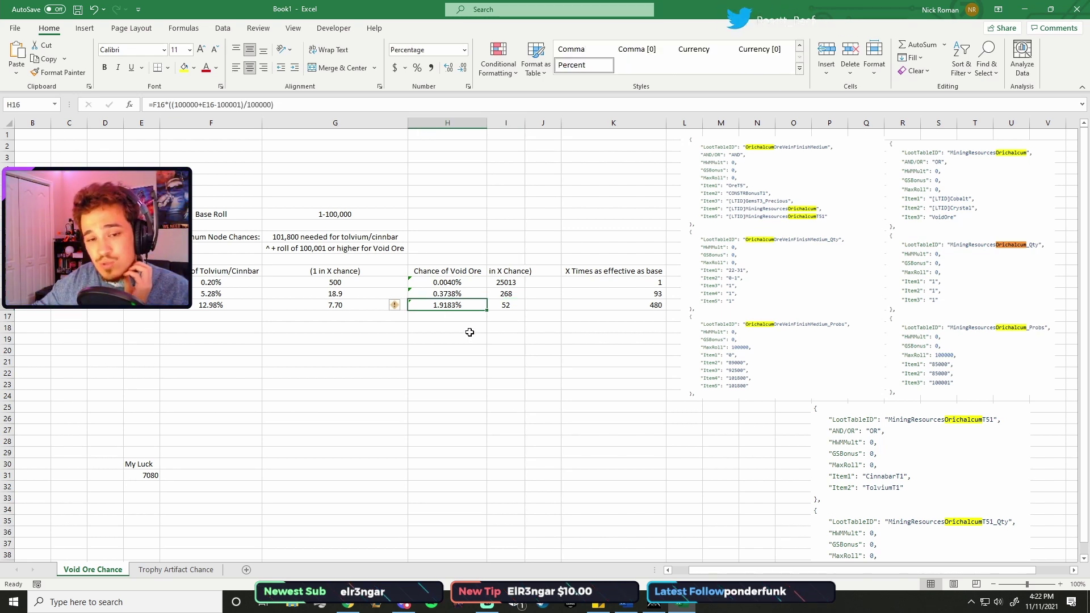
left_click(155, 308)
left_click(502, 328)
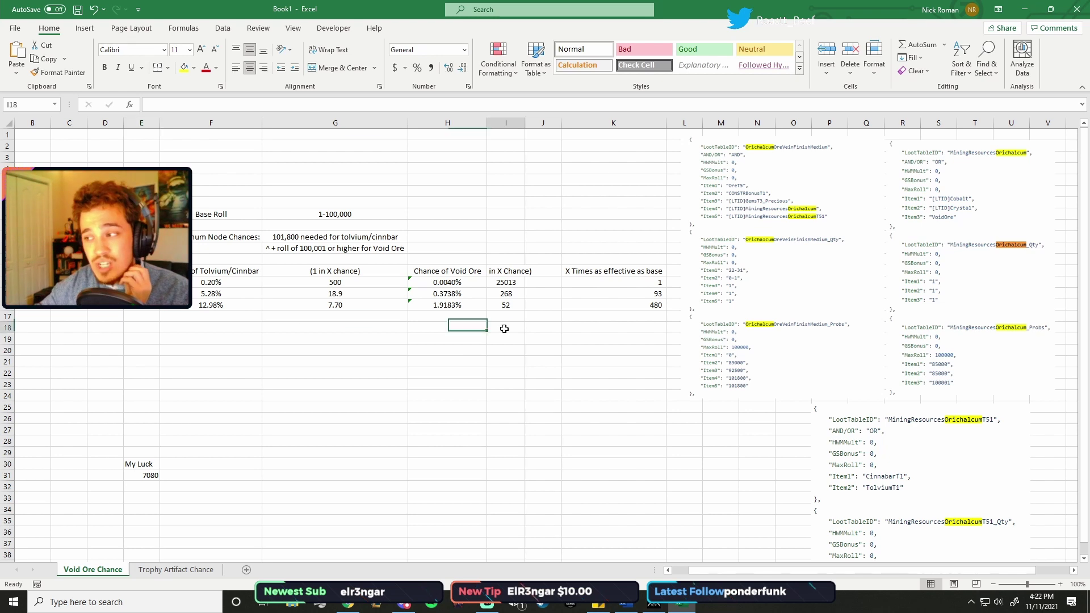
left_click(630, 307)
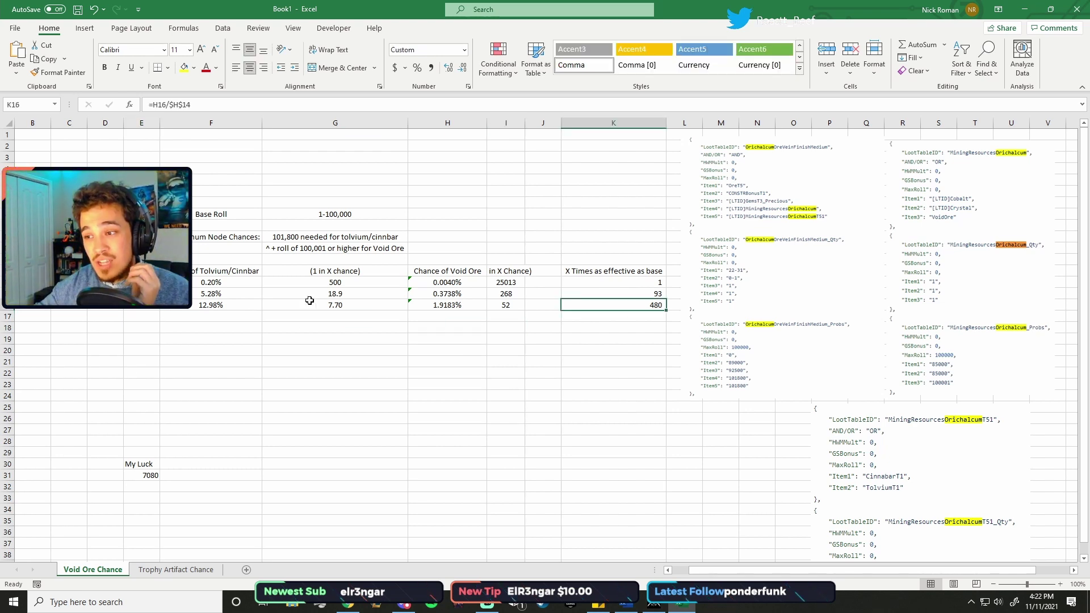
left_click(141, 282)
left_click(618, 305)
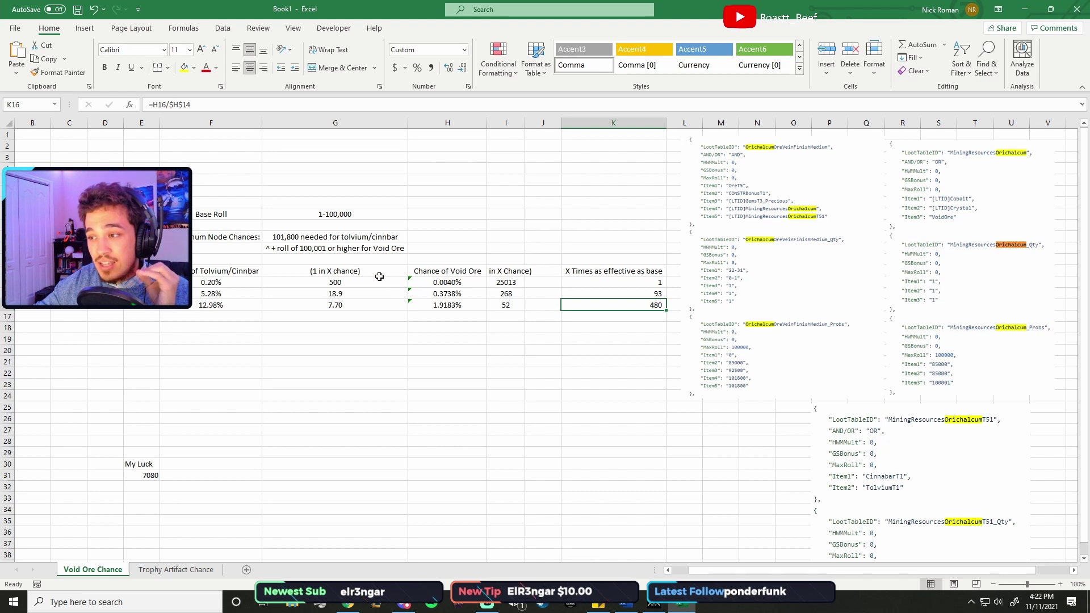
left_click(435, 281)
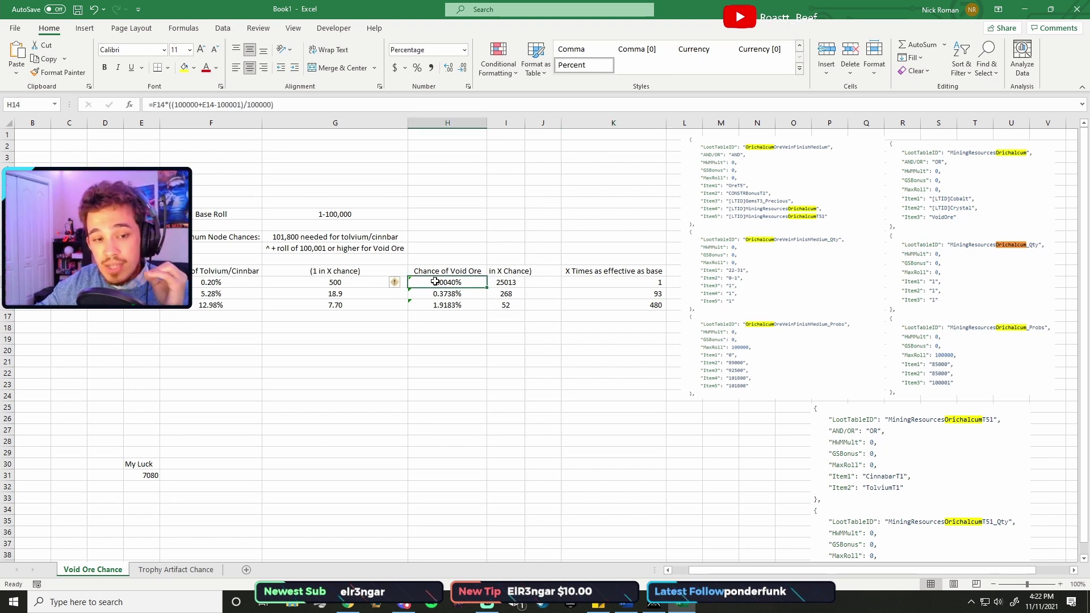
left_click(647, 307)
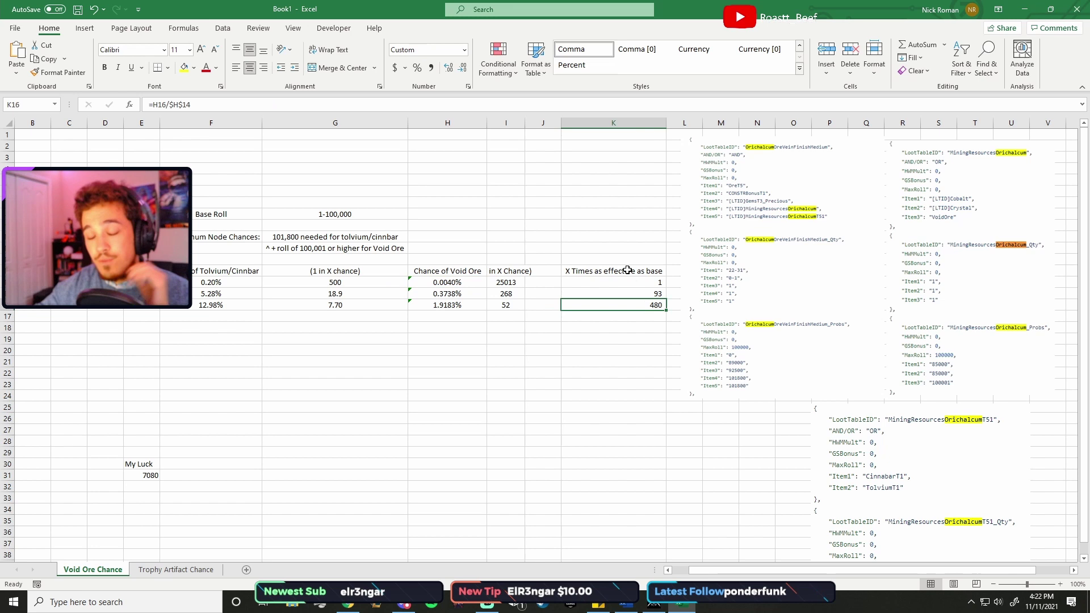
left_click(510, 261)
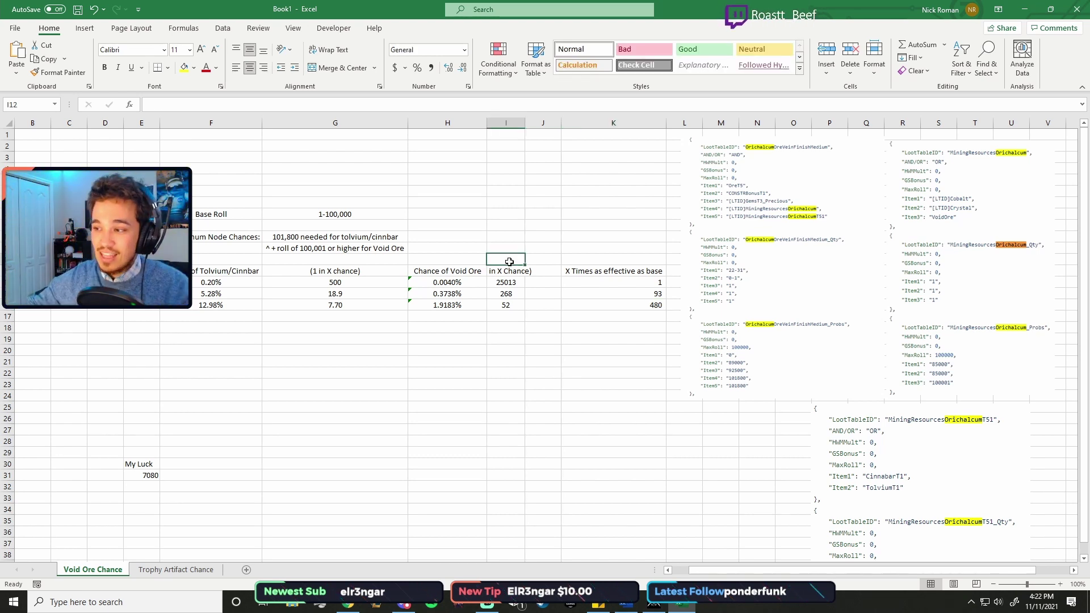
left_click(515, 310)
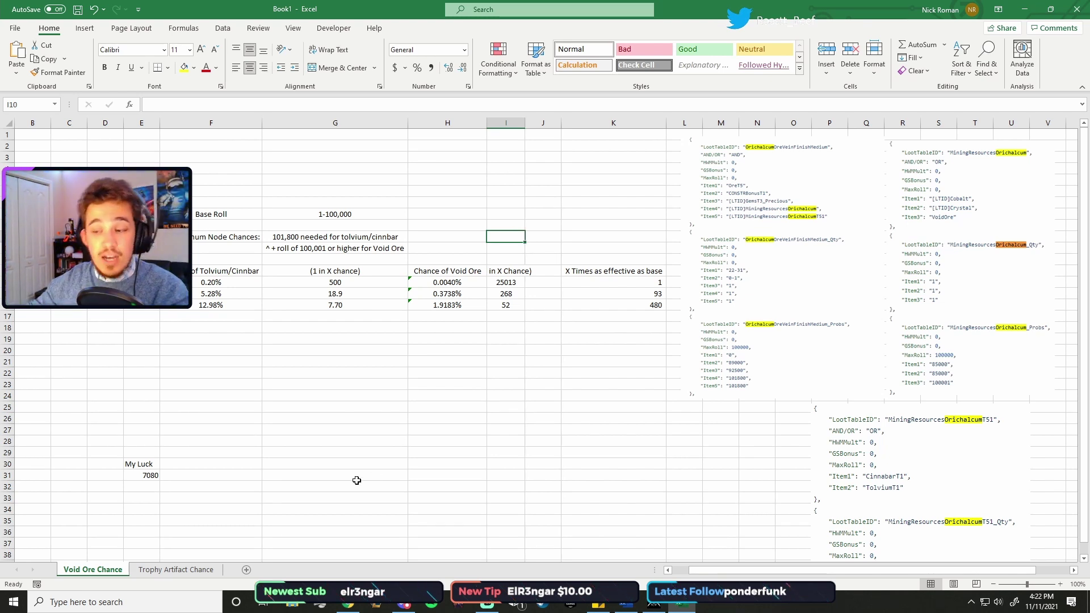
Show the Trophy Artifact Chance sheet, where 7830 luck gives a 2.73% artifact chance
left_click(176, 569)
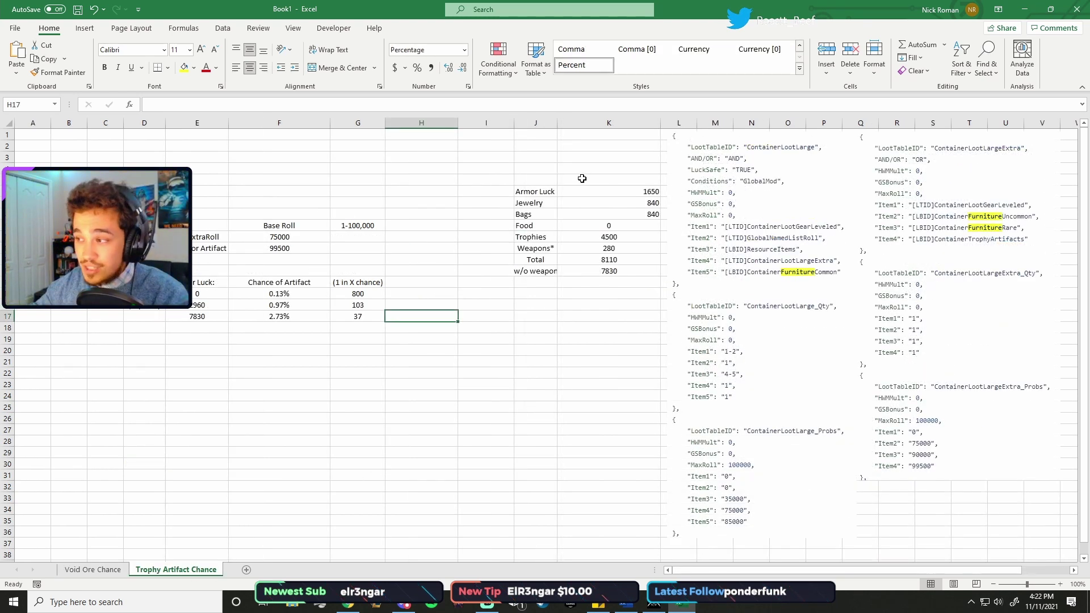
left_click(144, 180)
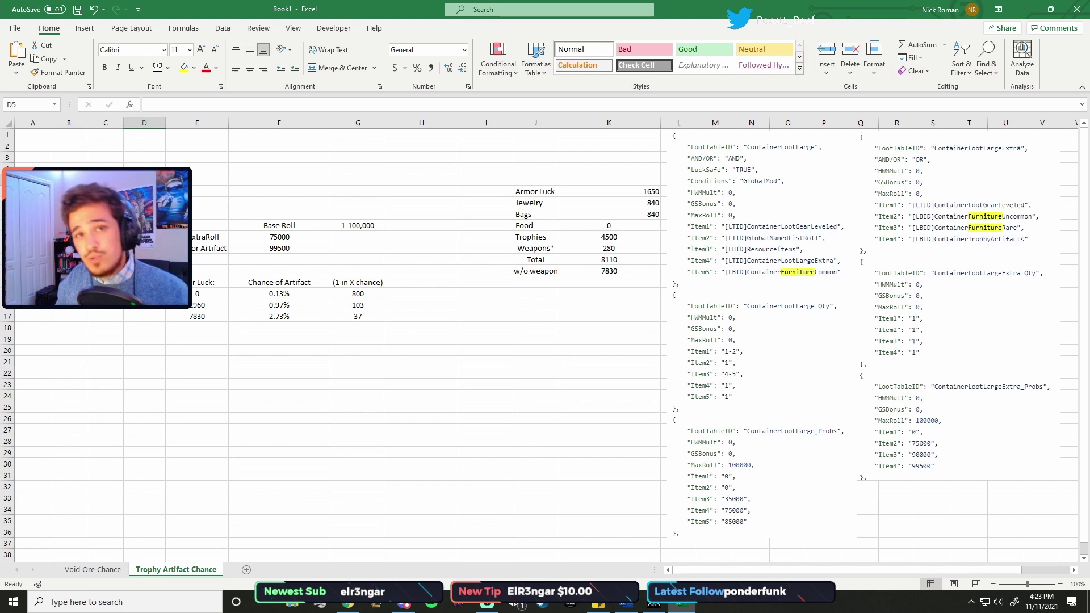
Walk to the trading post and look up Corrupted Crest listings
key("alt+Tab")
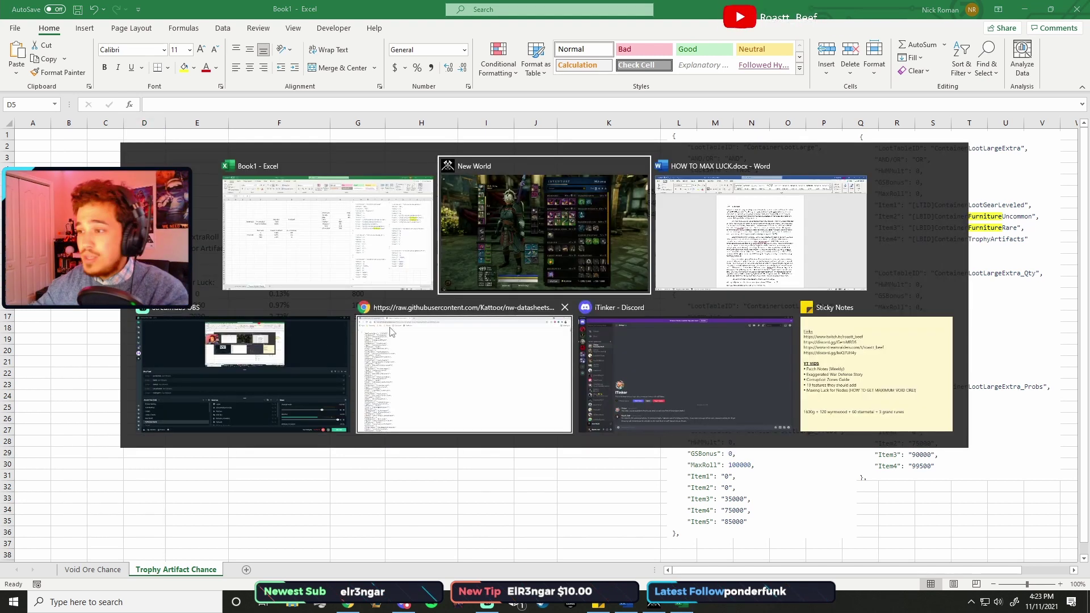
scroll(794, 367, "down", 1)
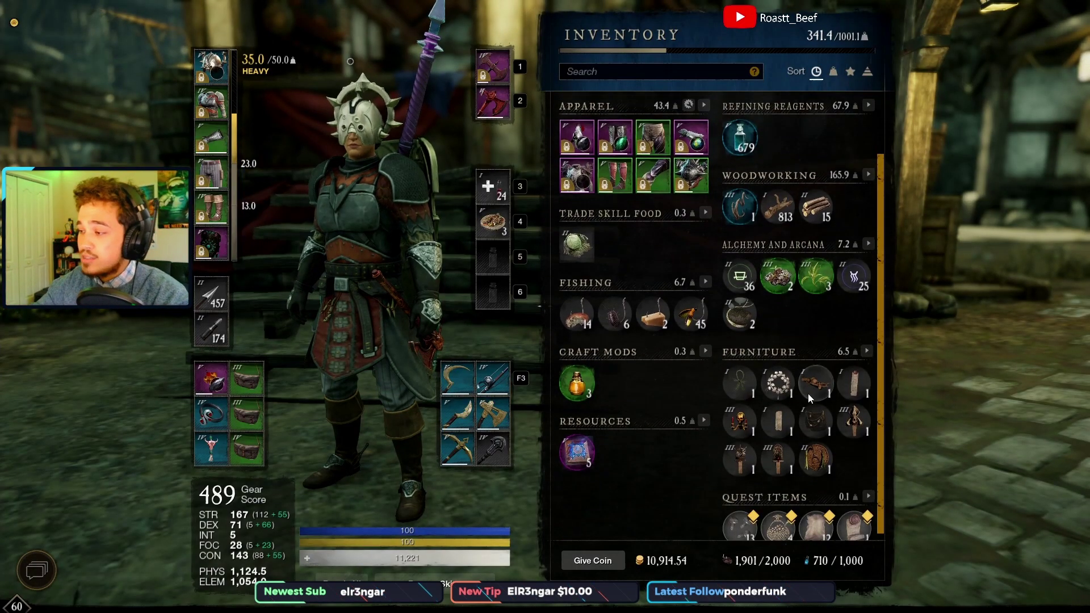
mouse_move(778, 466)
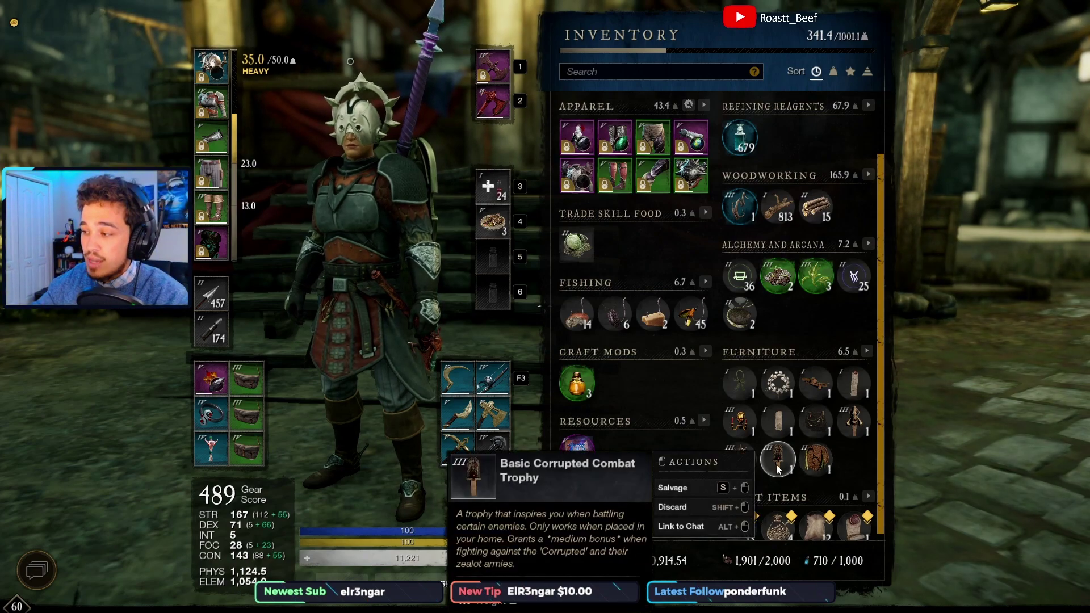
key("Tab")
key("w")
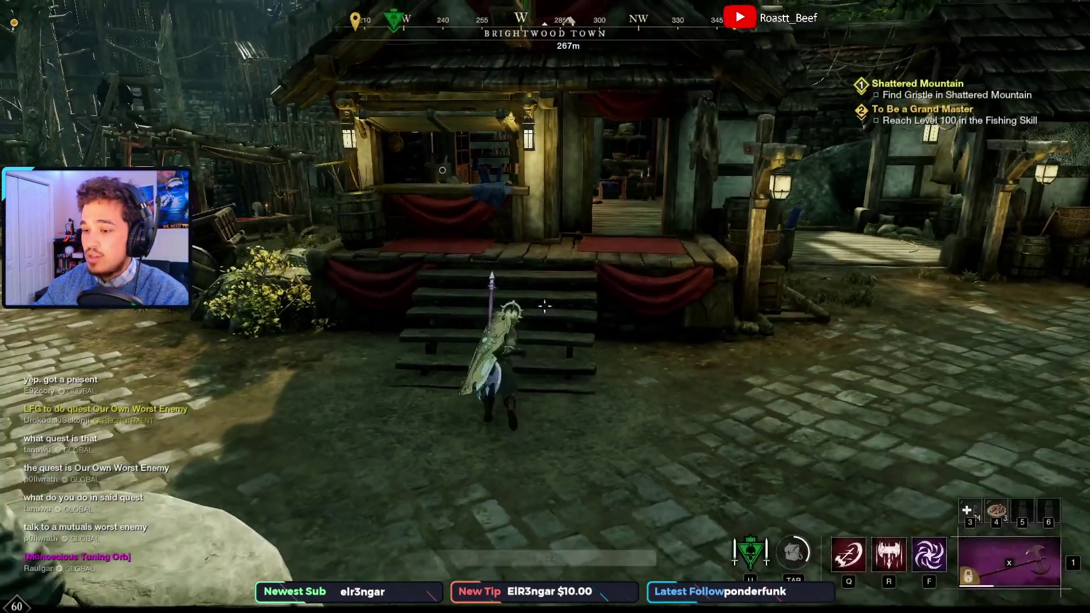
key("e")
left_click(237, 138)
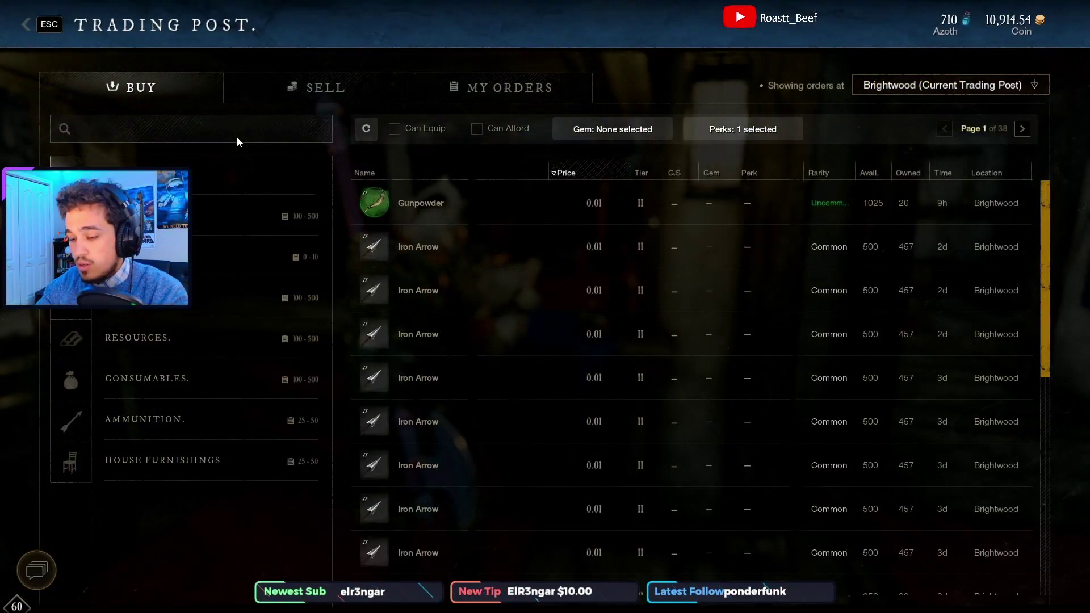
type("corru")
key("BackSpace")
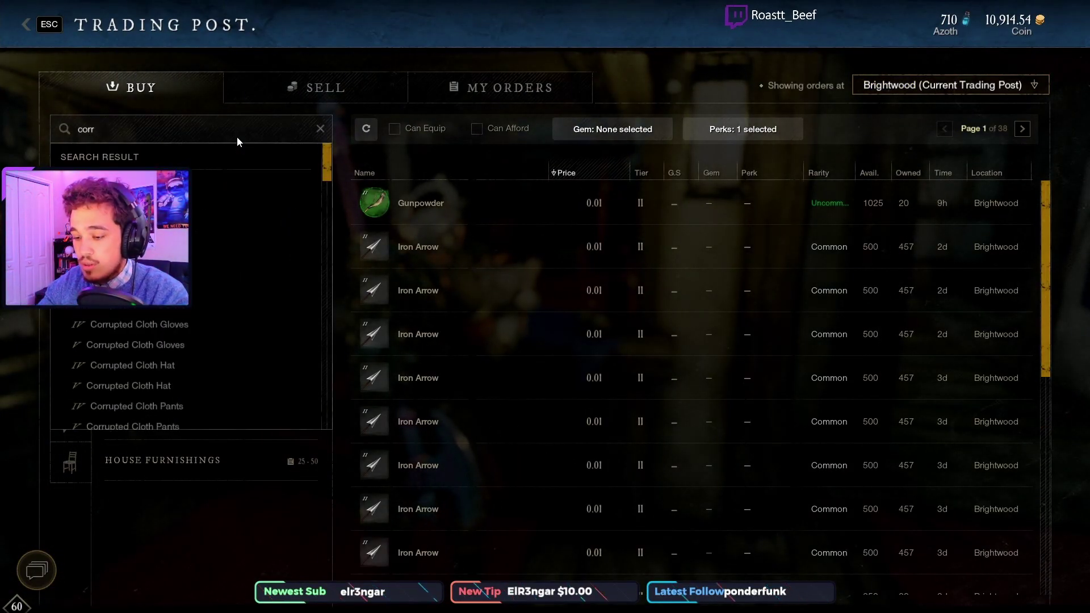
type("u")
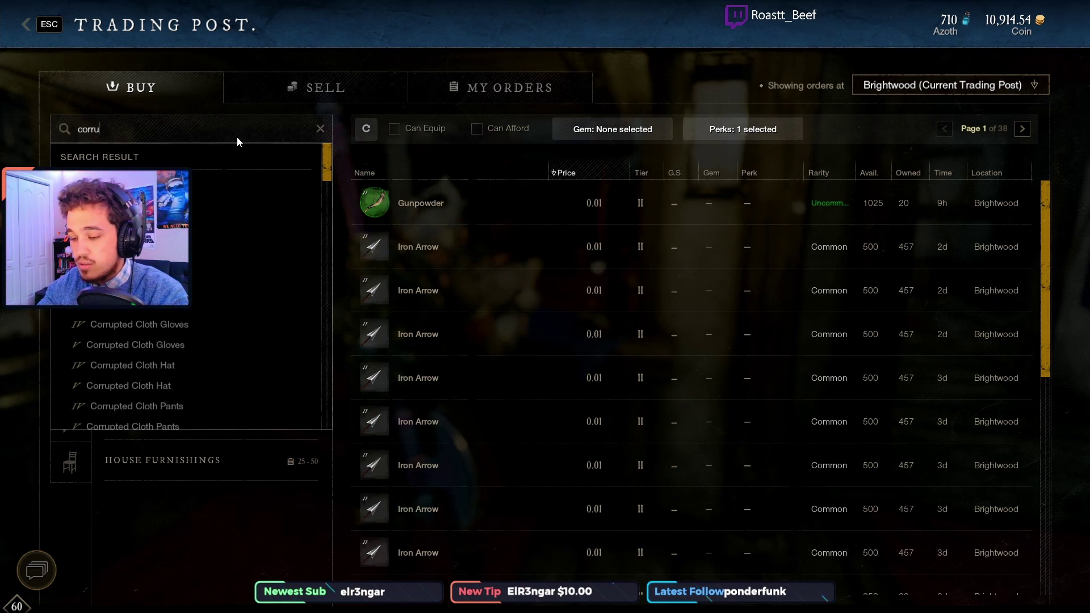
type("pted cres")
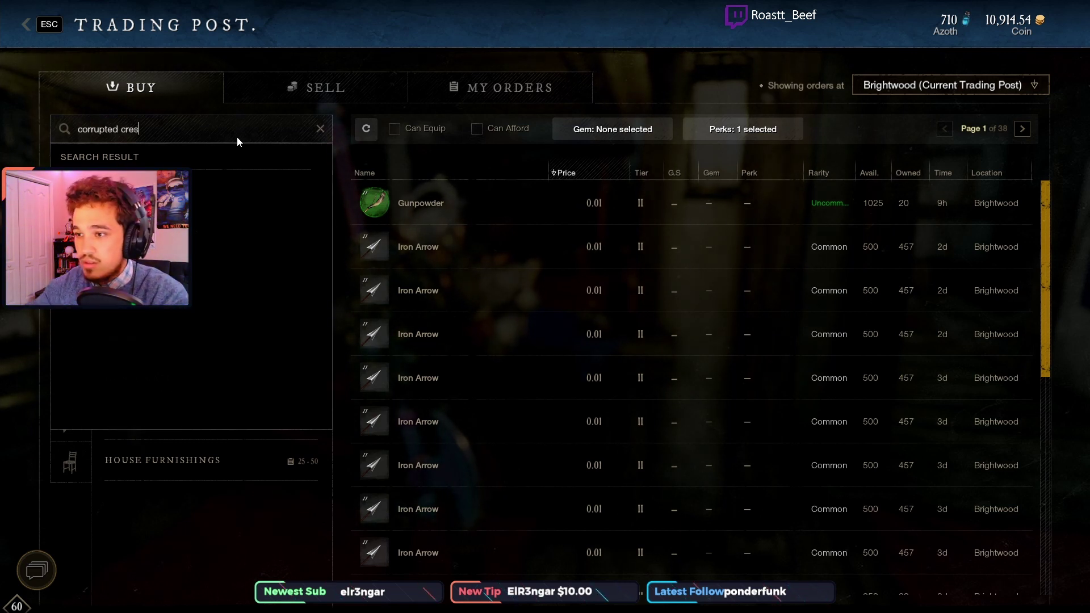
left_click(215, 195)
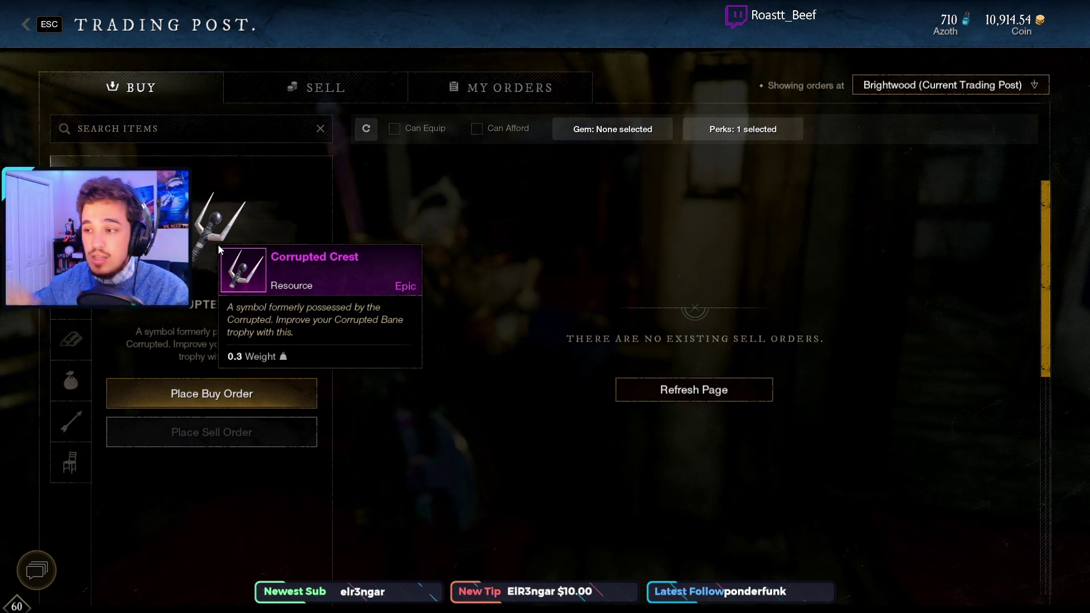
Look up Stacked Deck listings across All Settlements
left_click(237, 138)
type("stacked dec")
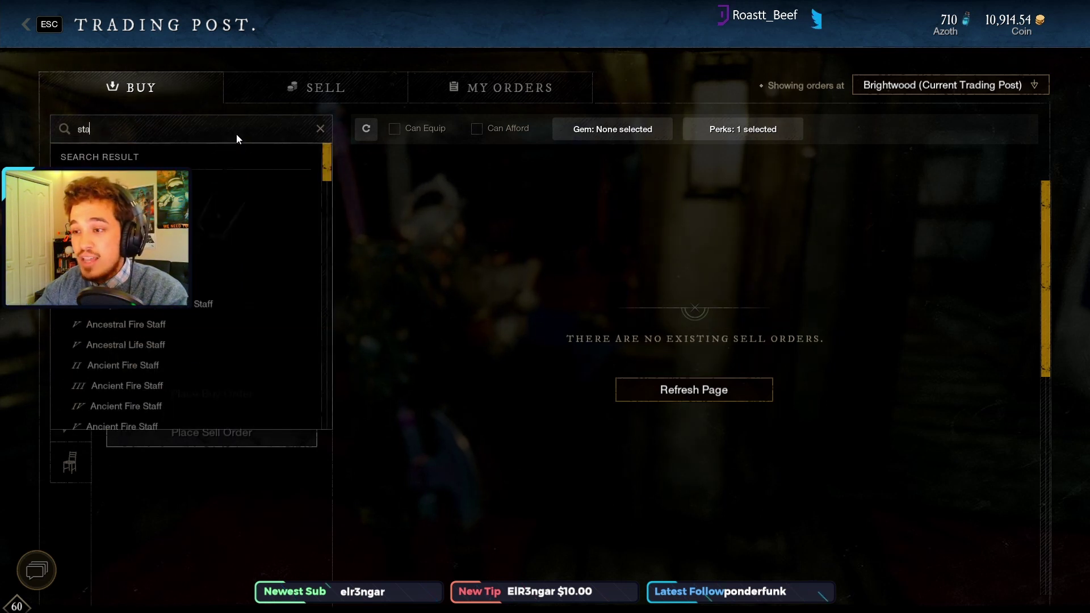
left_click(206, 194)
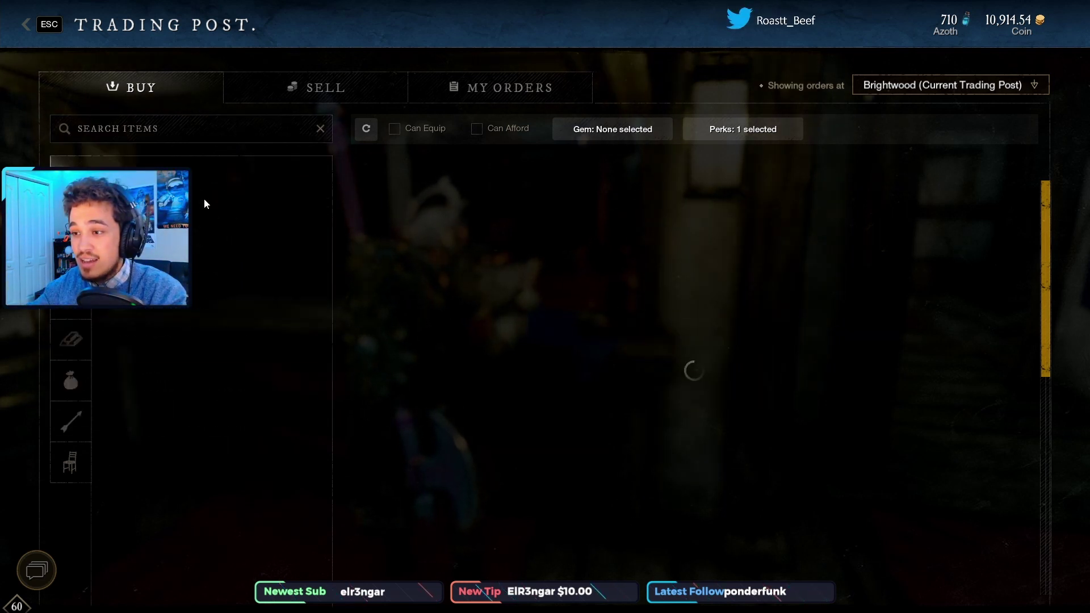
left_click(978, 79)
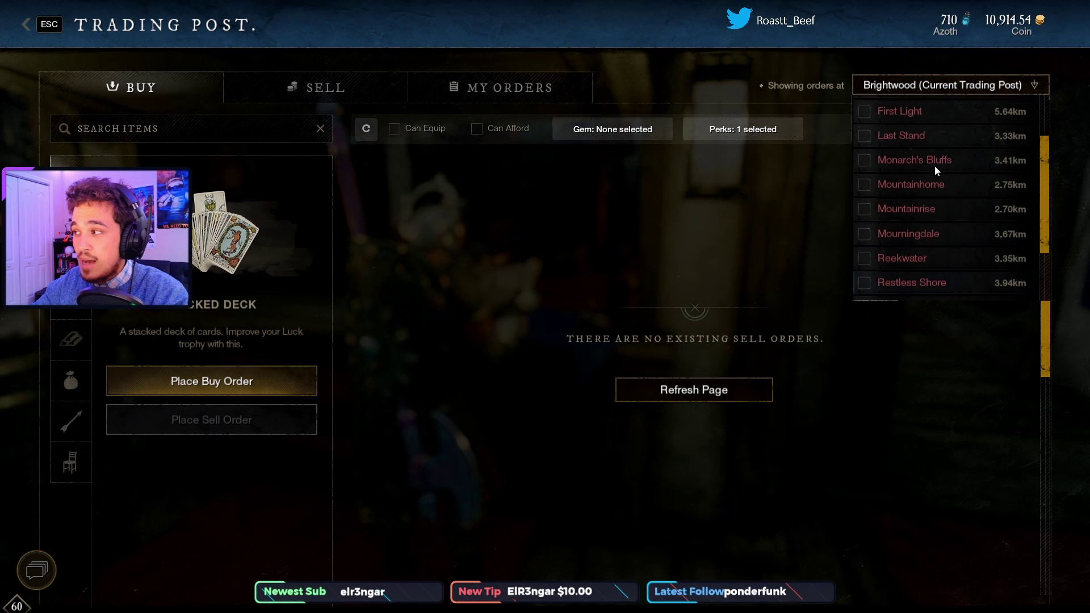
scroll(935, 166, "up", 3)
left_click(935, 105)
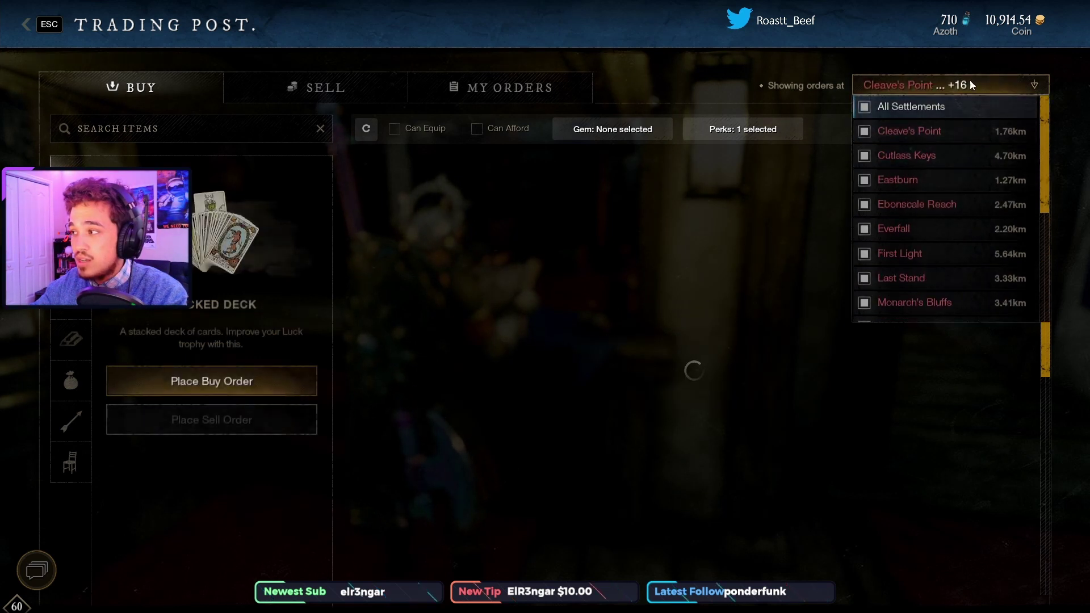
Look up Loaded Dice, which has no sell orders, then return to Excel
left_click(249, 140)
type("loaded di")
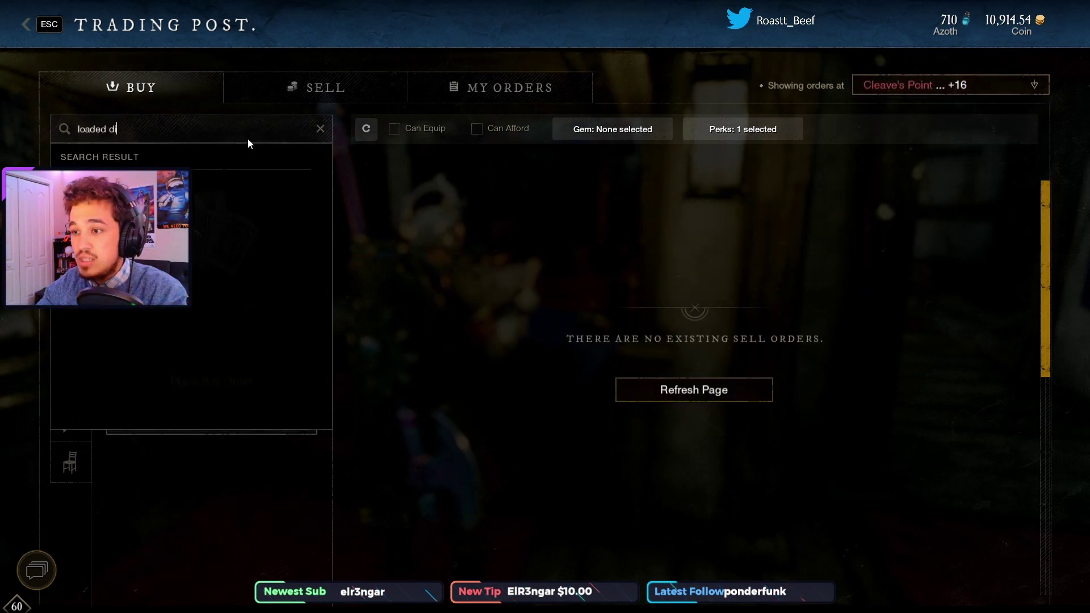
left_click(219, 197)
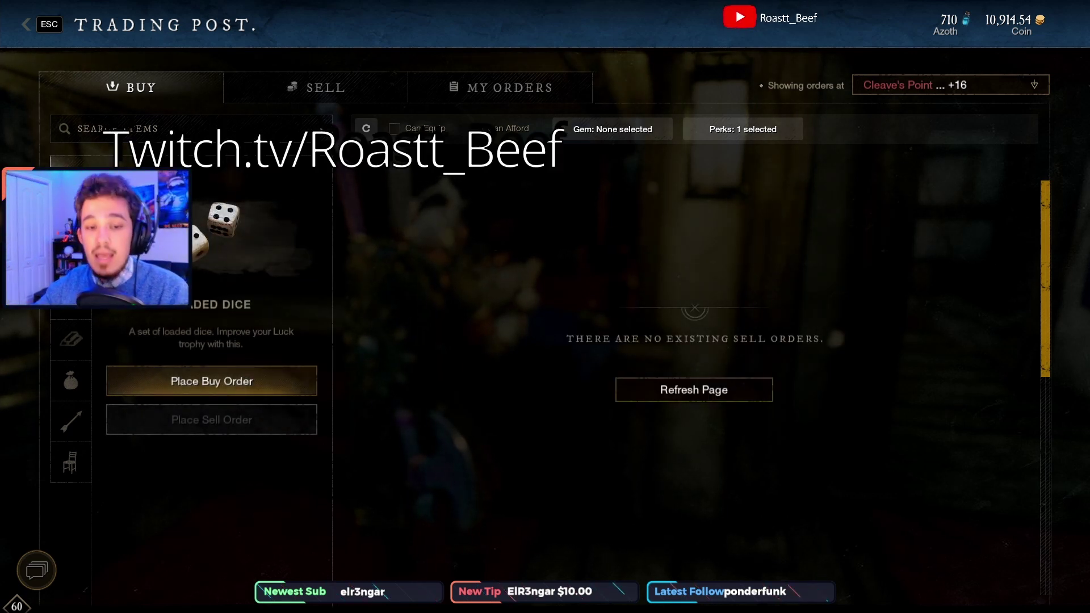
mouse_move(200, 267)
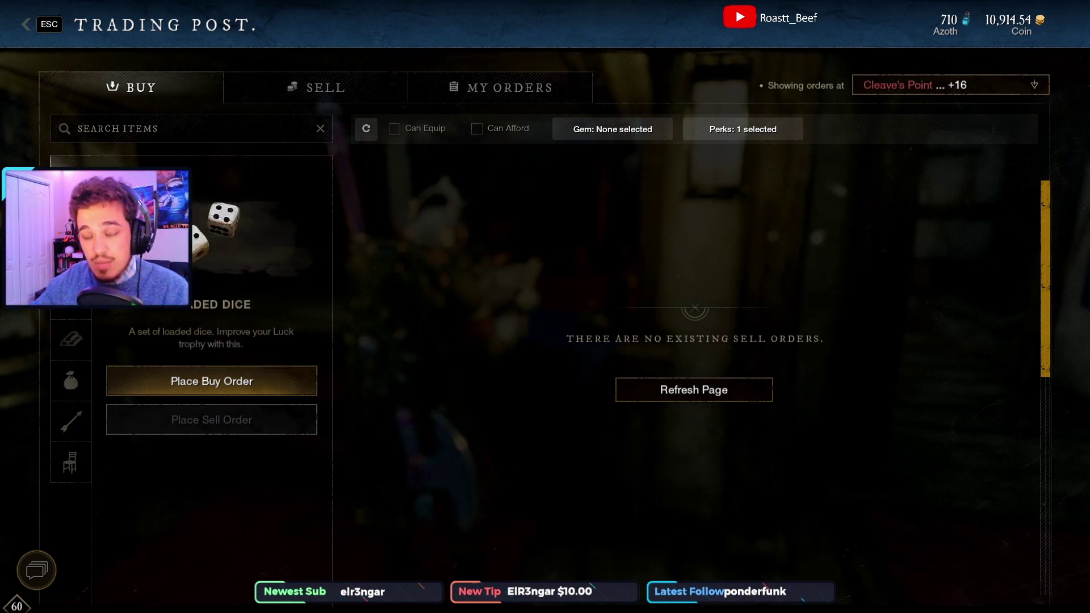
key("alt+Tab")
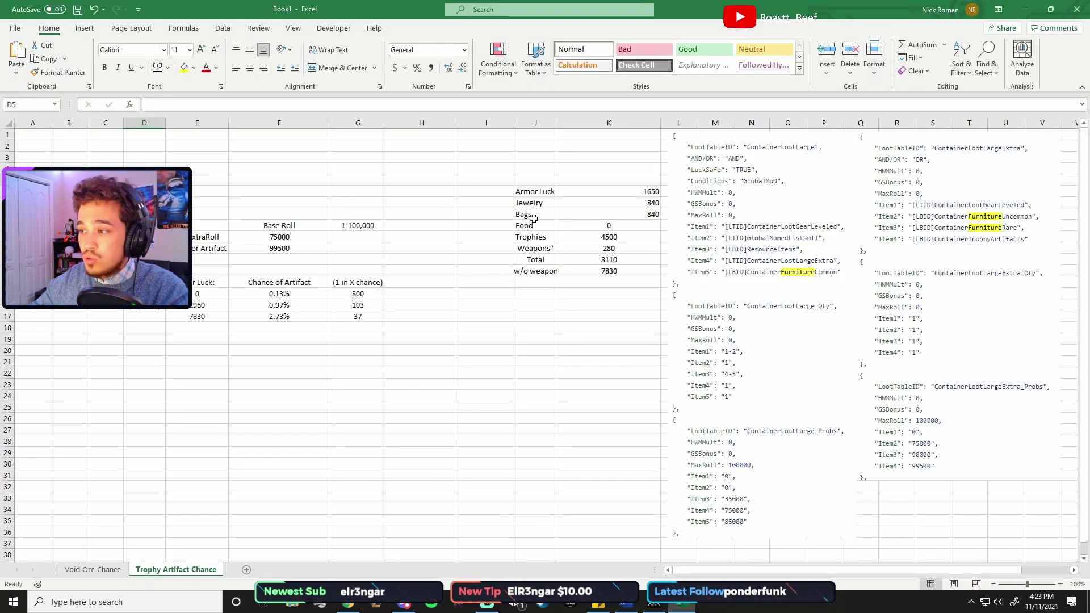
Sum the luck breakdown values in the trophy table, then clear the selection
left_click_drag(525, 192, 627, 272)
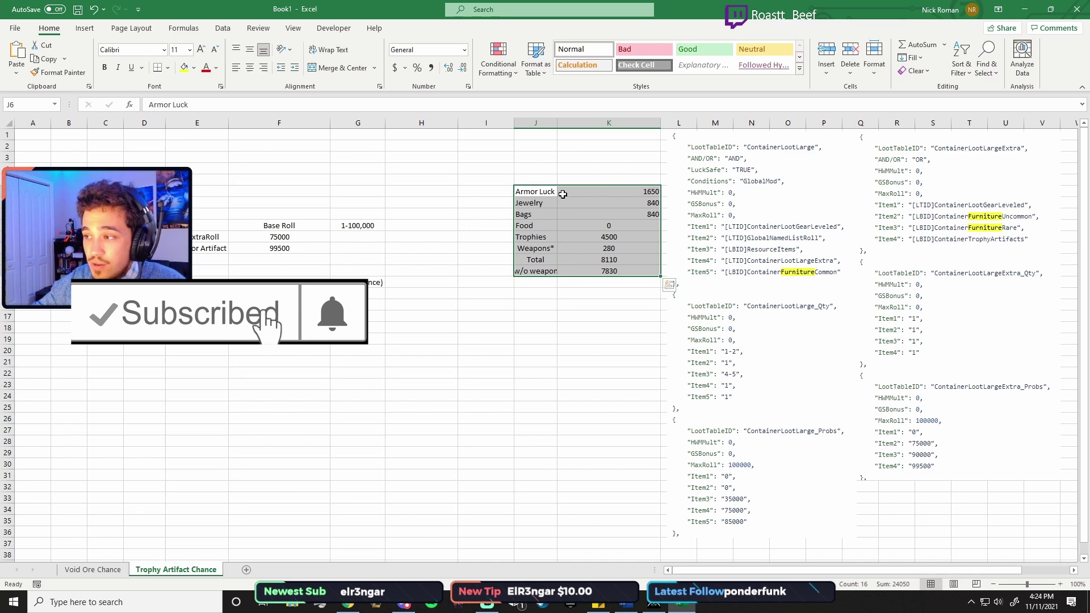
left_click(541, 192)
key("alt+Tab")
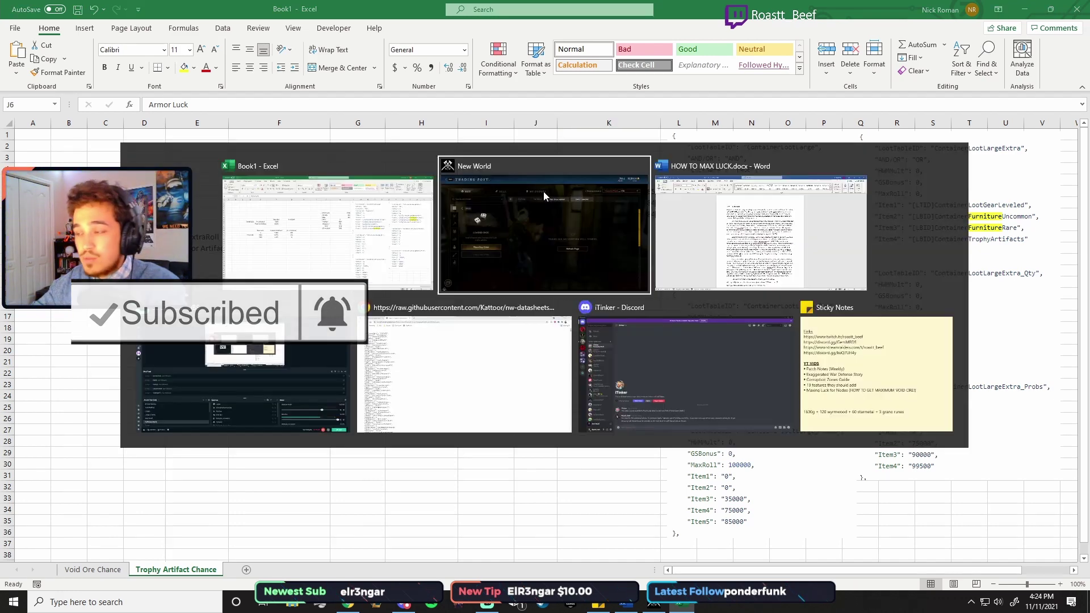
Equip the luck greaves, breastplate, boots, gauntlets and Defiled Helm of the Nomad
left_click(516, 224)
key("Escape")
key("Tab")
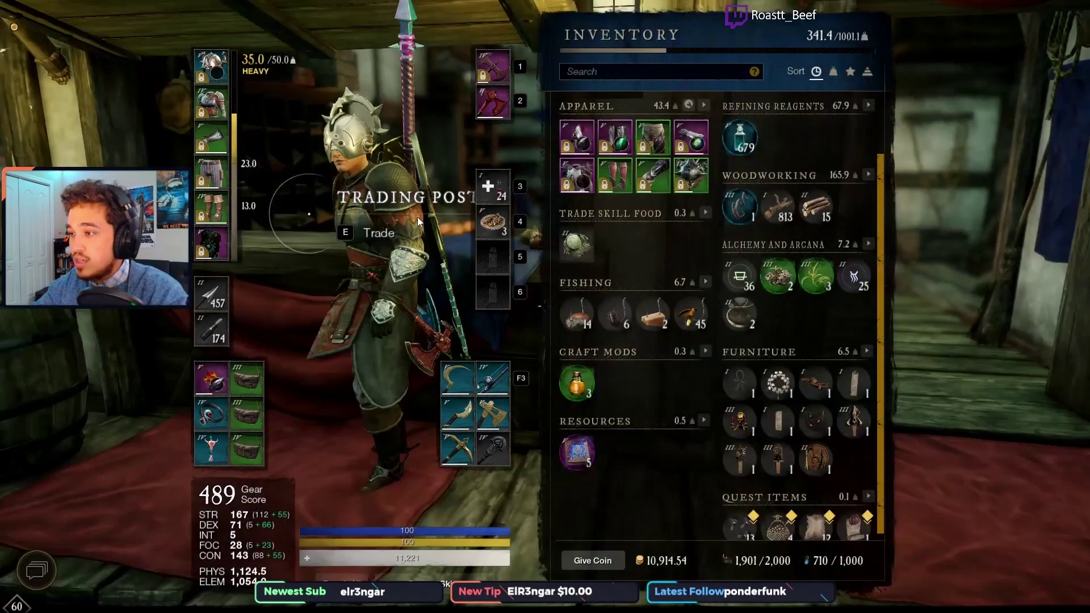
double_click(653, 136)
double_click(653, 176)
double_click(585, 173)
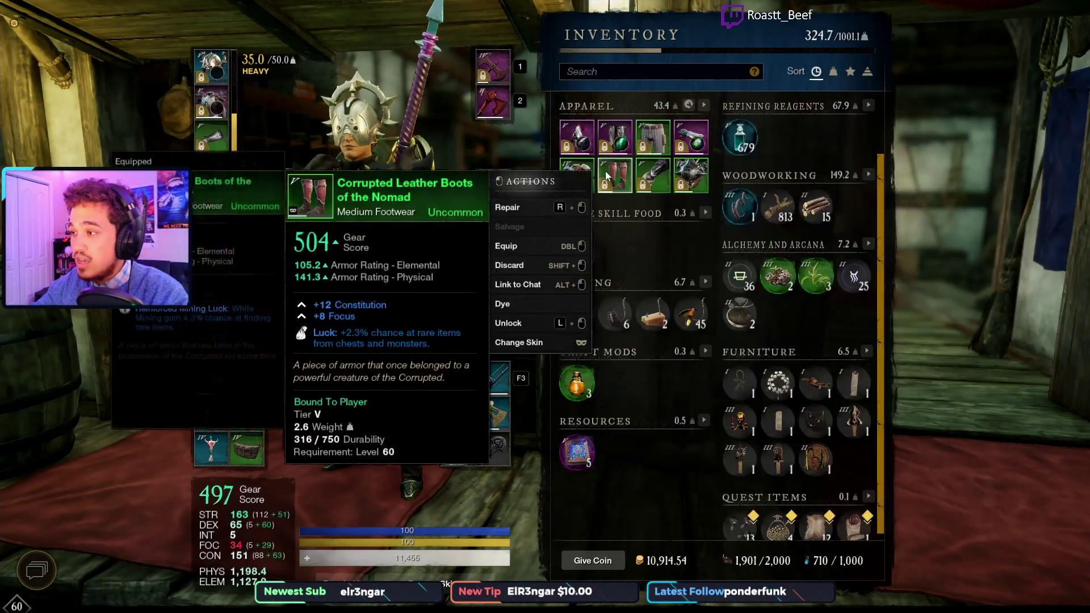
double_click(606, 171)
double_click(663, 175)
double_click(697, 180)
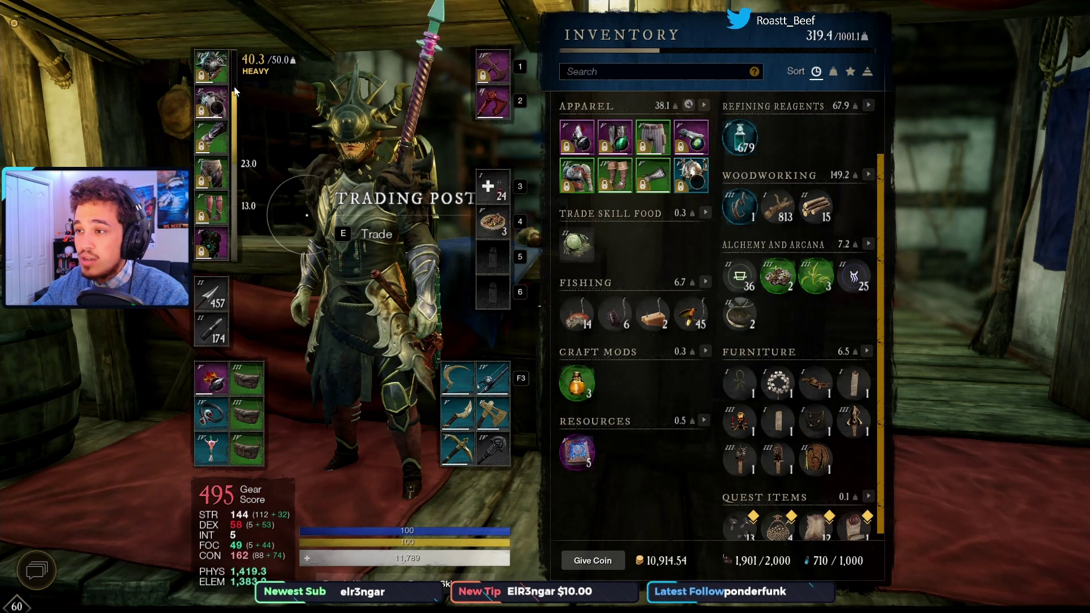
Read each equipped armour piece's luck bonus, about 2.3–2.5% apiece
mouse_move(226, 73)
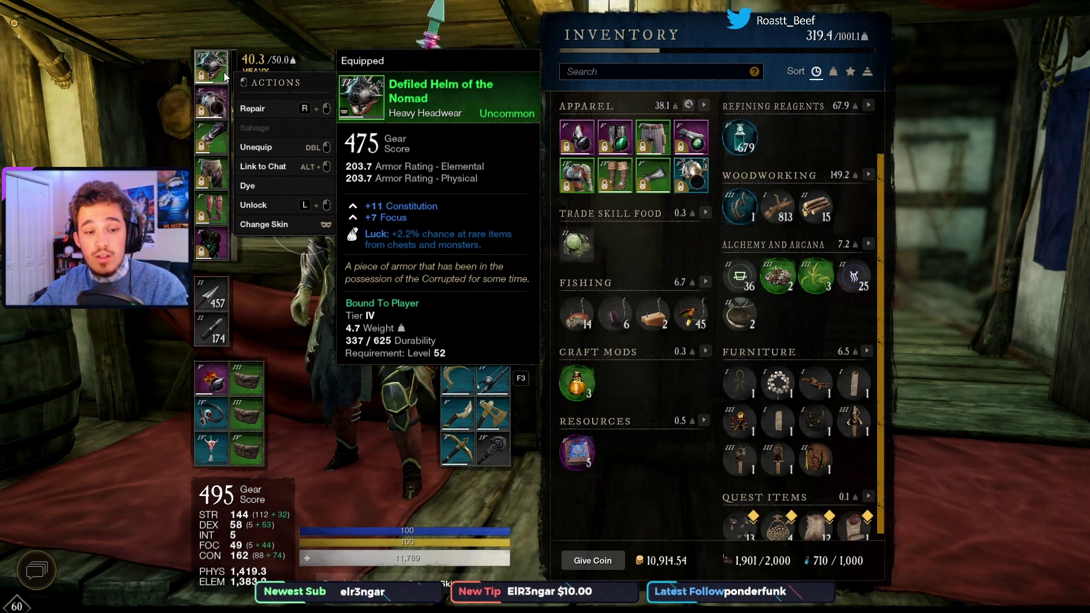
mouse_move(225, 96)
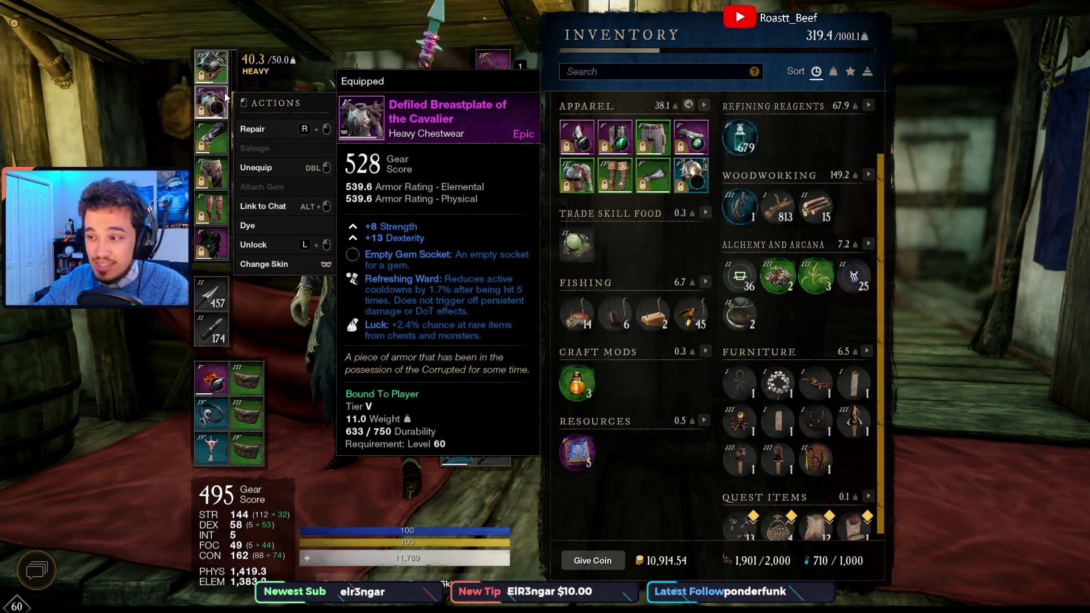
mouse_move(223, 135)
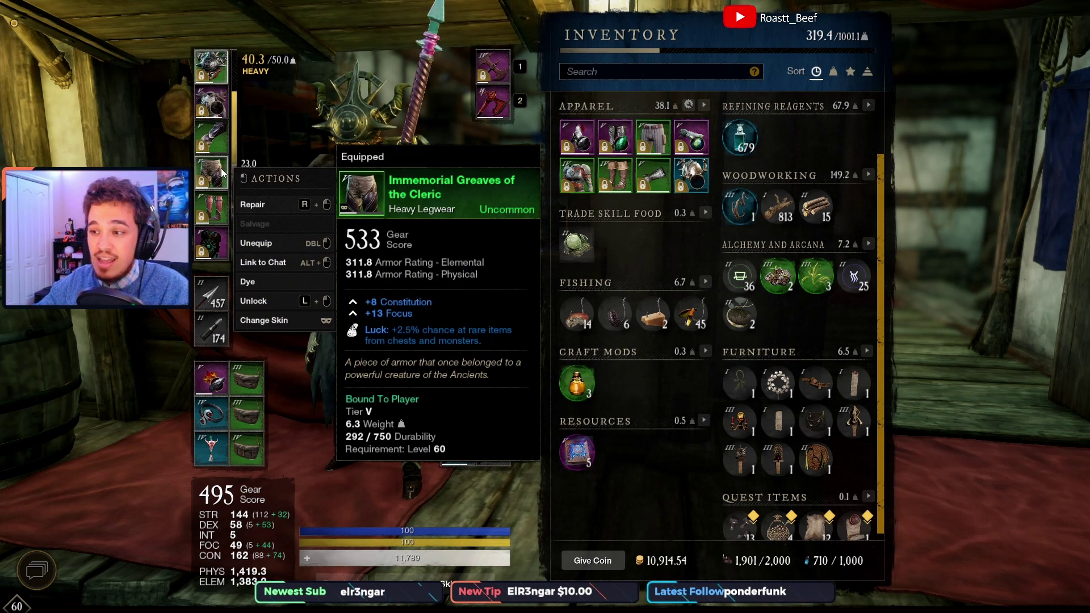
mouse_move(222, 205)
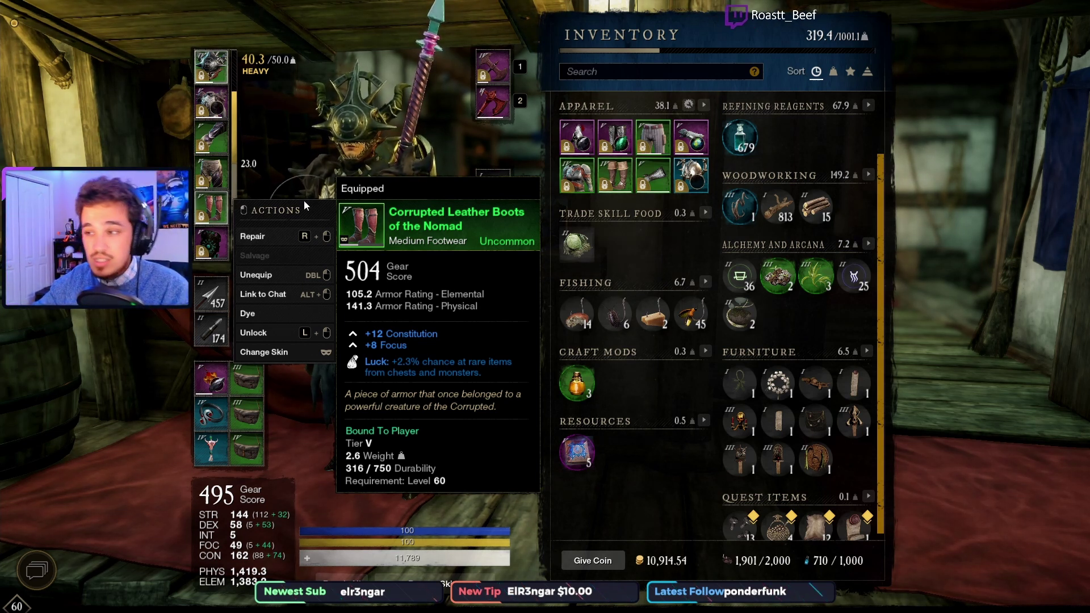
key("alt+Tab")
key("alt+Tab")
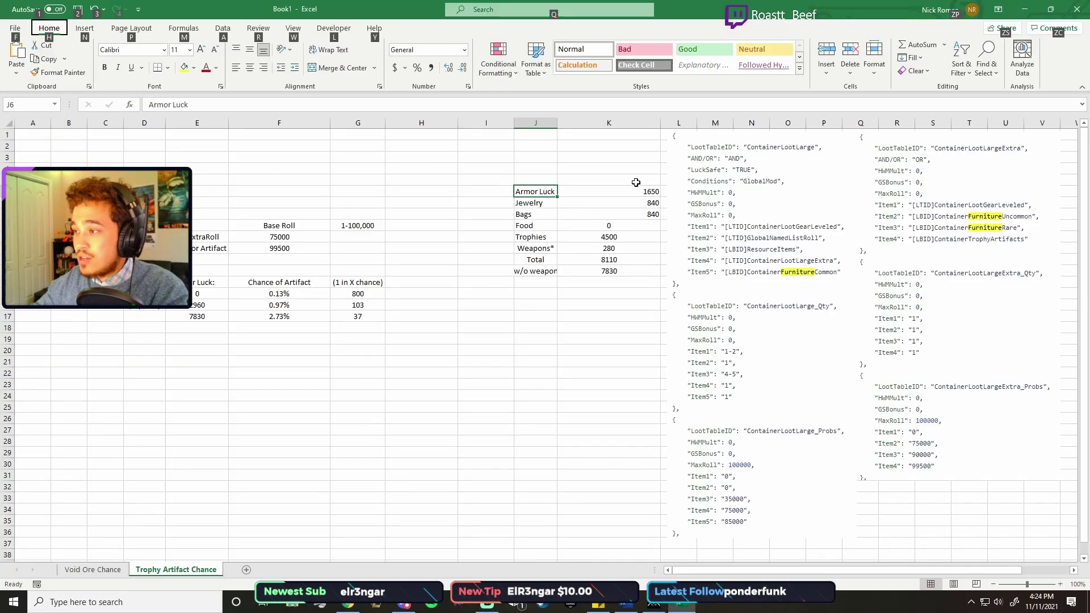
left_click(629, 193)
left_click(614, 204)
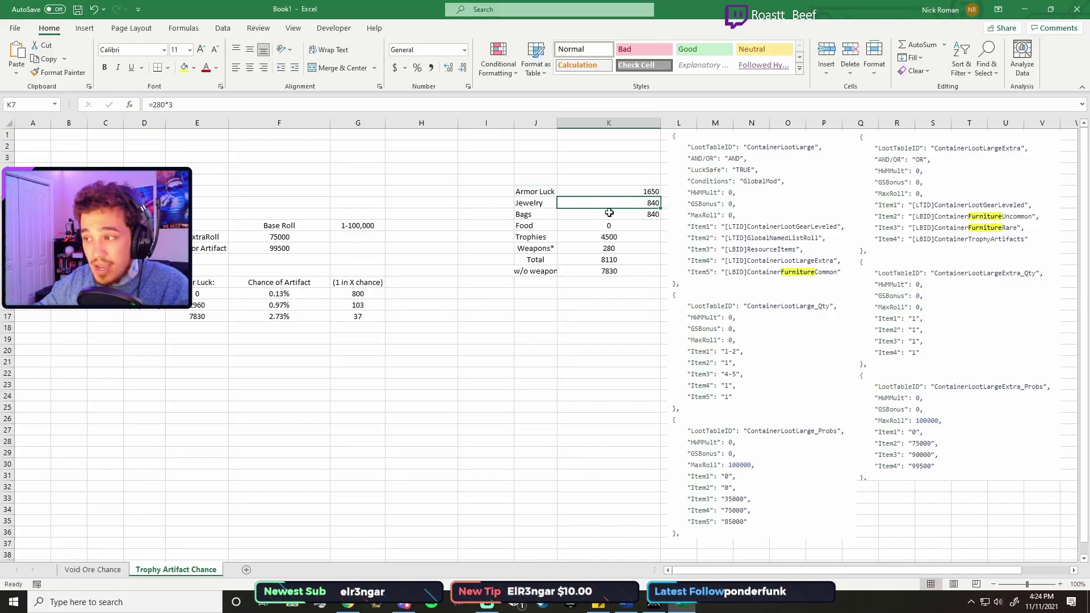
left_click(609, 213)
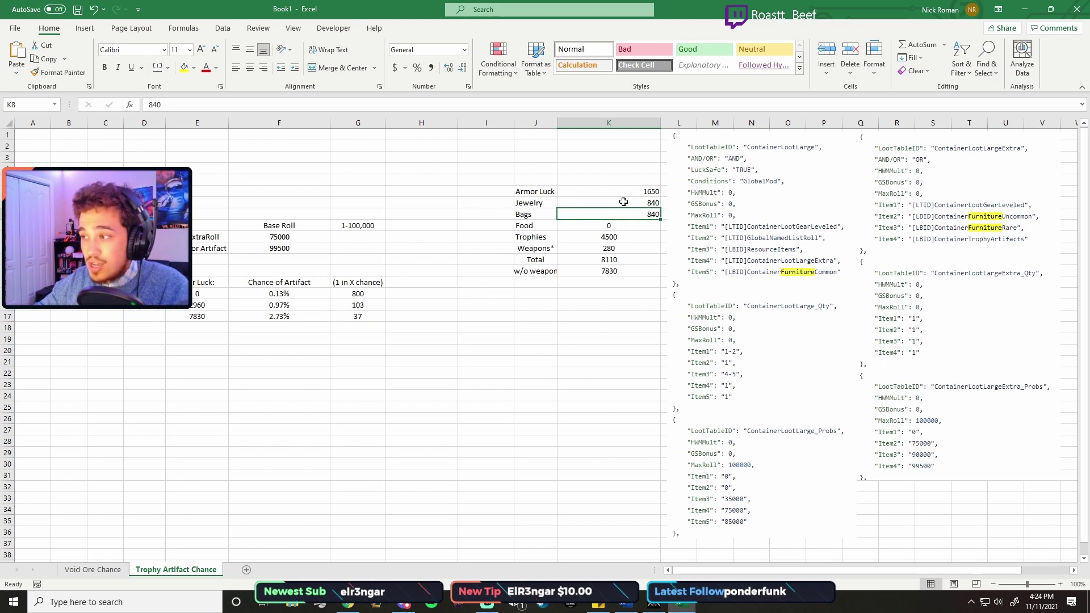
left_click_drag(623, 202, 624, 210)
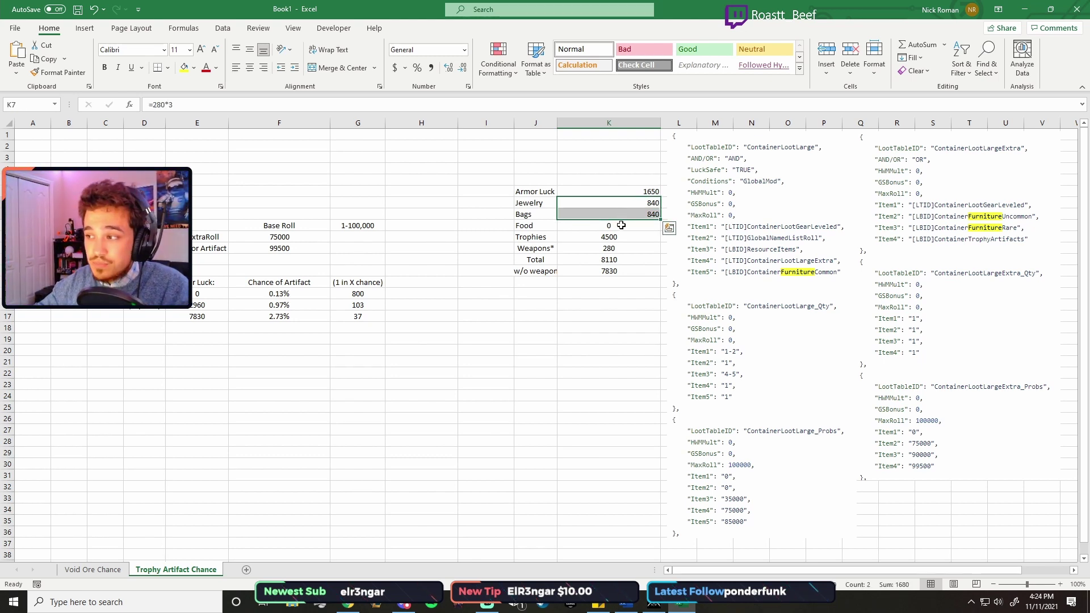
left_click(621, 226)
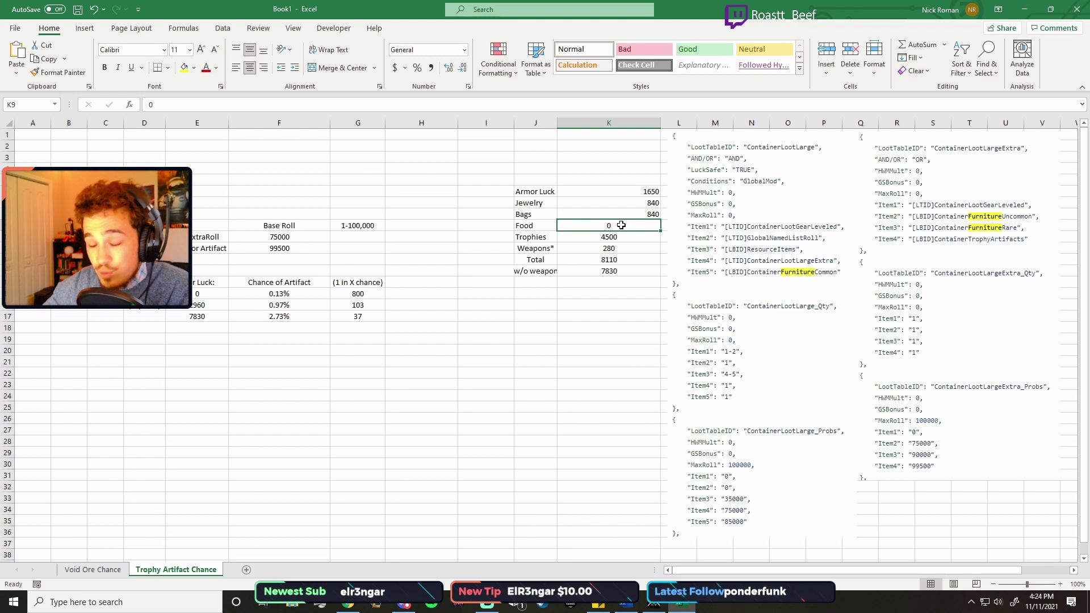
left_click(623, 234)
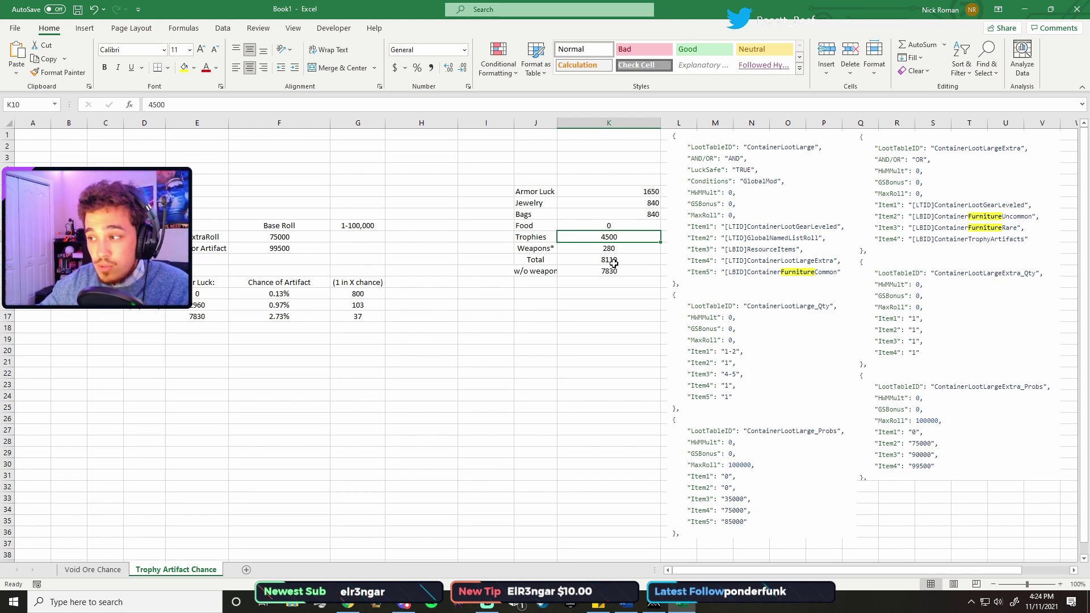
left_click_drag(622, 261, 632, 239)
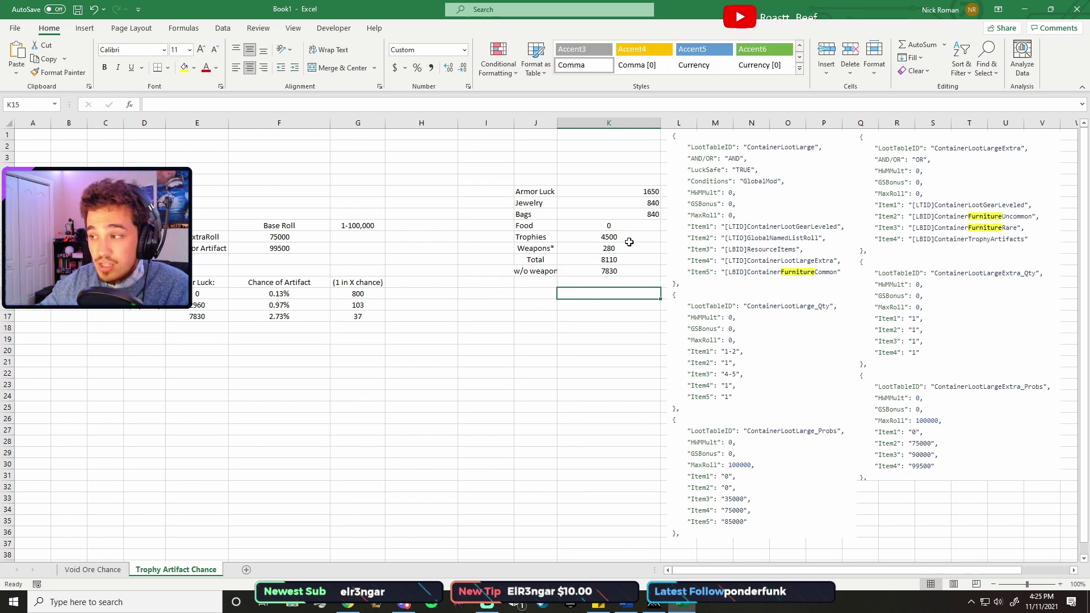
left_click(629, 235)
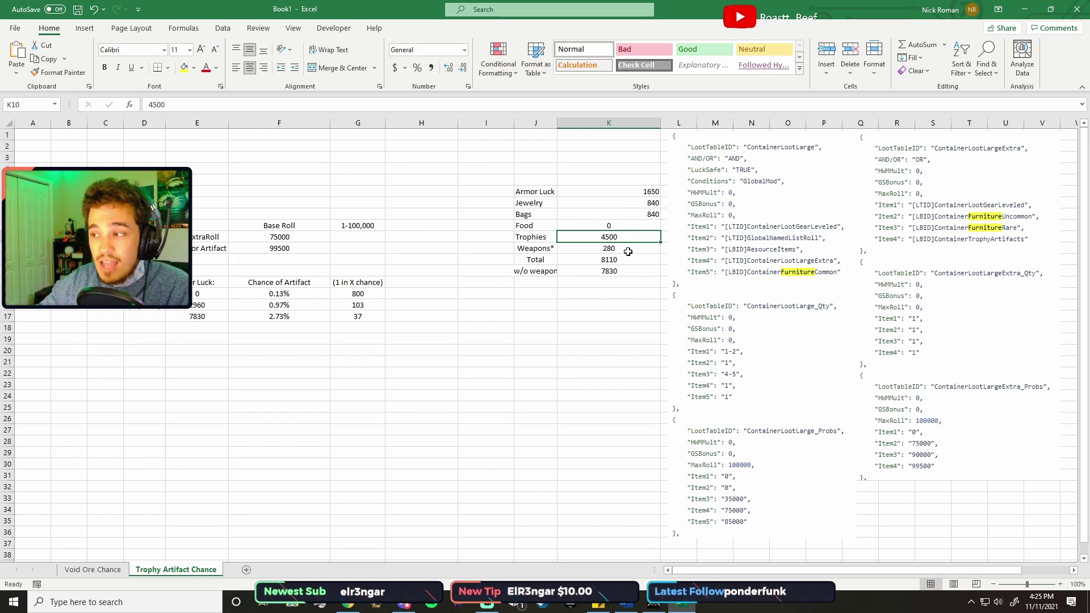
left_click(628, 251)
left_click(554, 248)
left_click(615, 247)
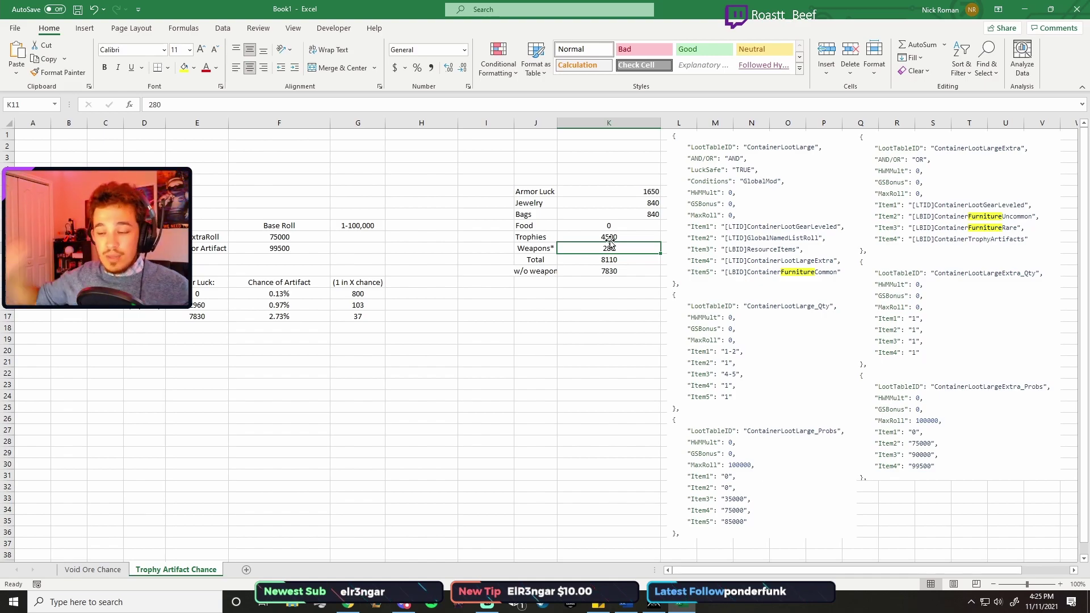
Walk the character out of the trading post and sheathe and redraw the weapon
key("alt+Tab")
key("Tab")
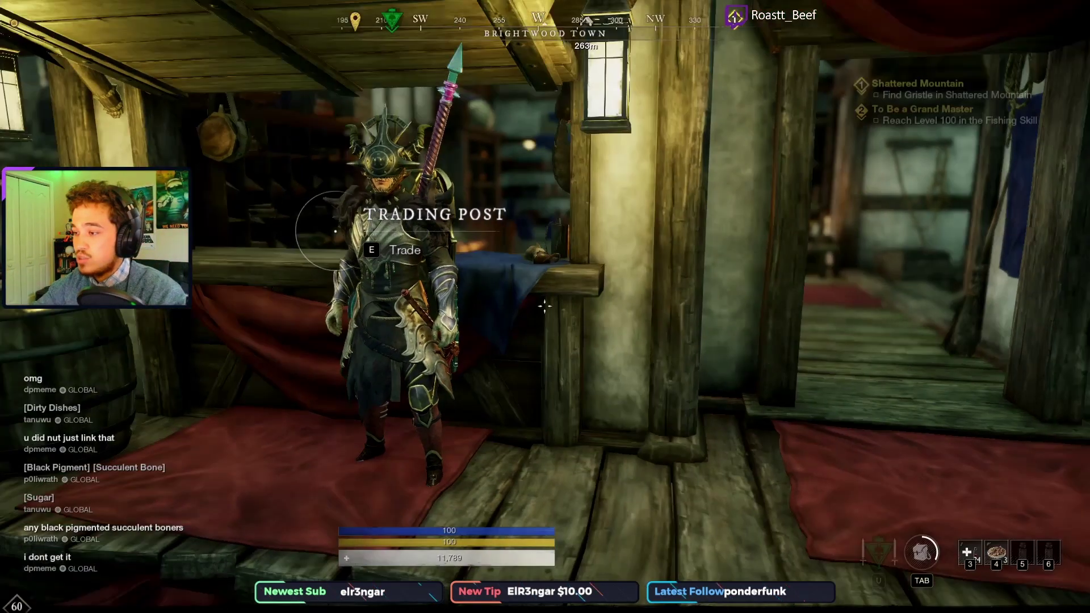
key("w")
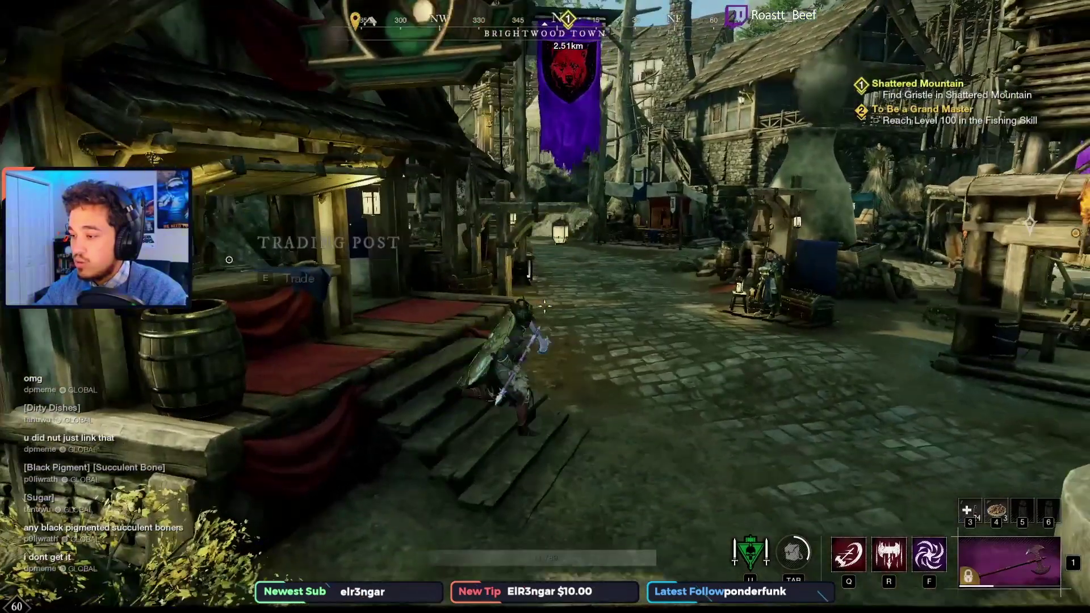
key("Escape")
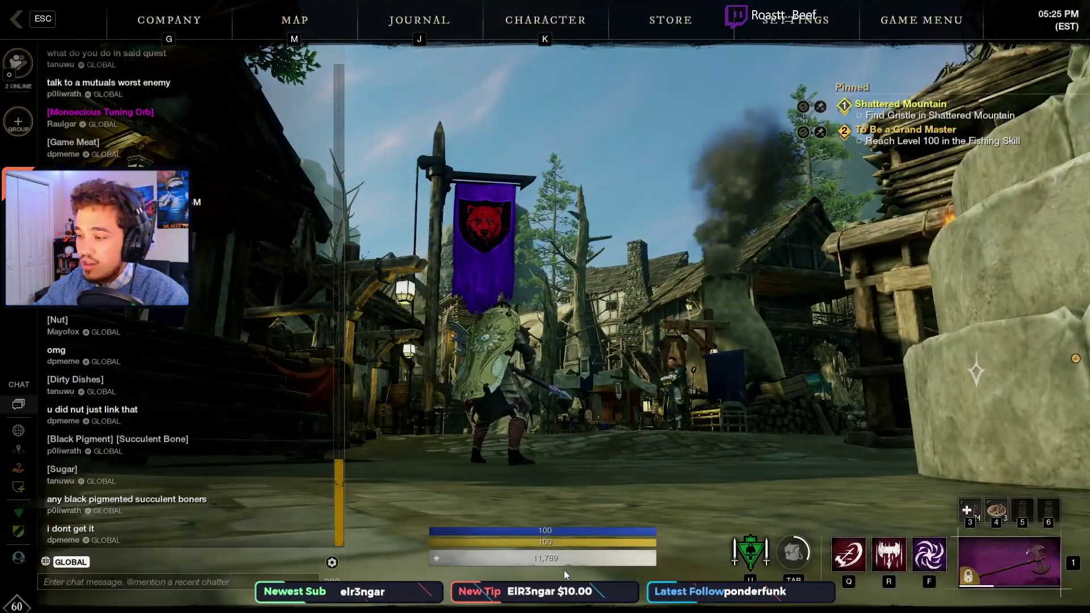
key("Escape")
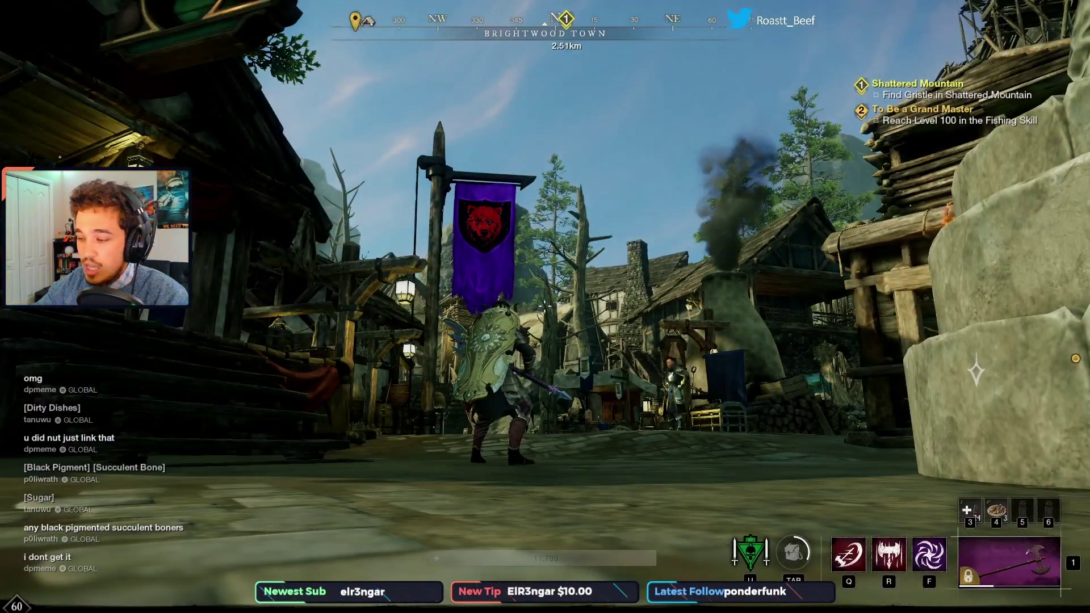
key("1")
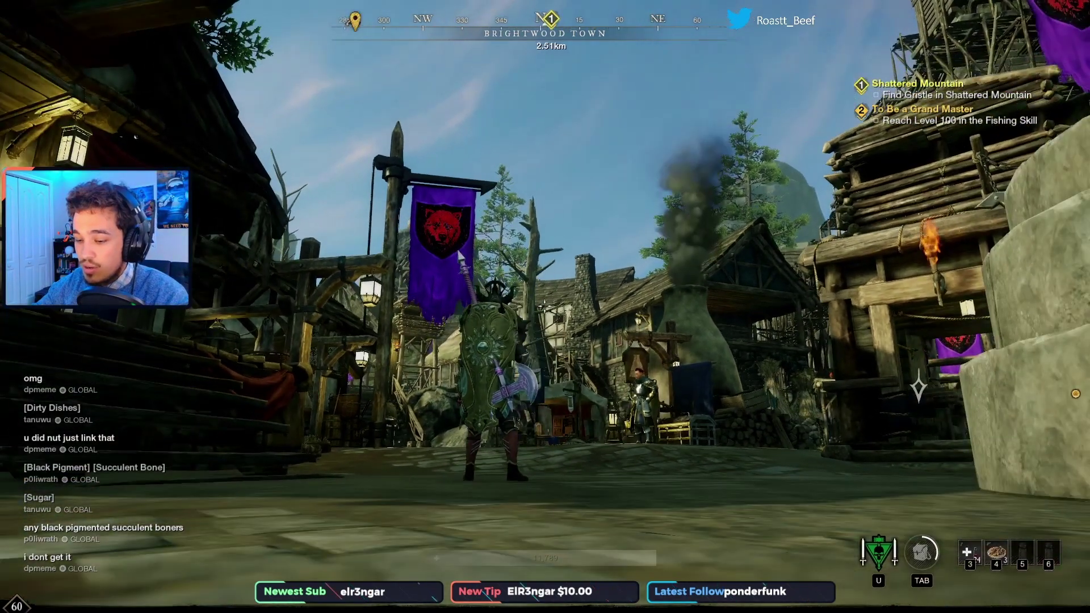
key("1")
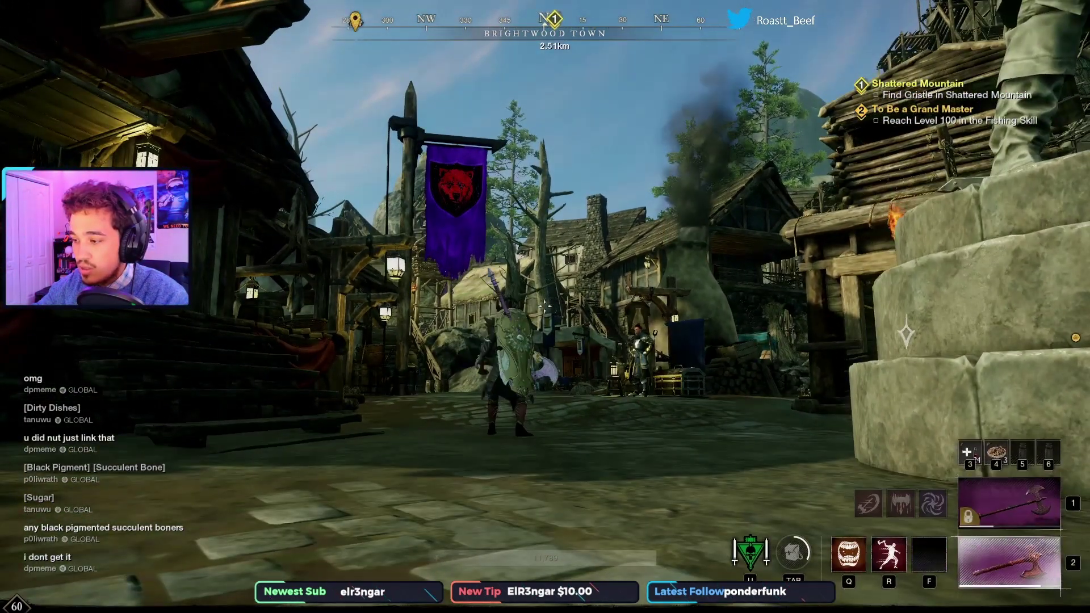
Equip a weapon from the inventory and run forward through town
key("Tab")
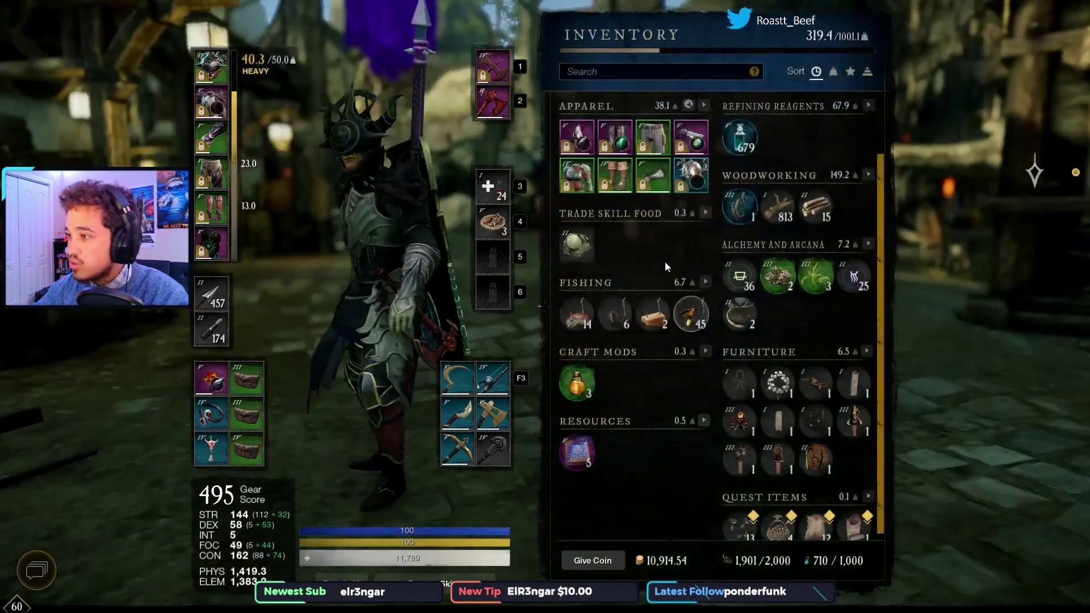
scroll(633, 237, "up", 3)
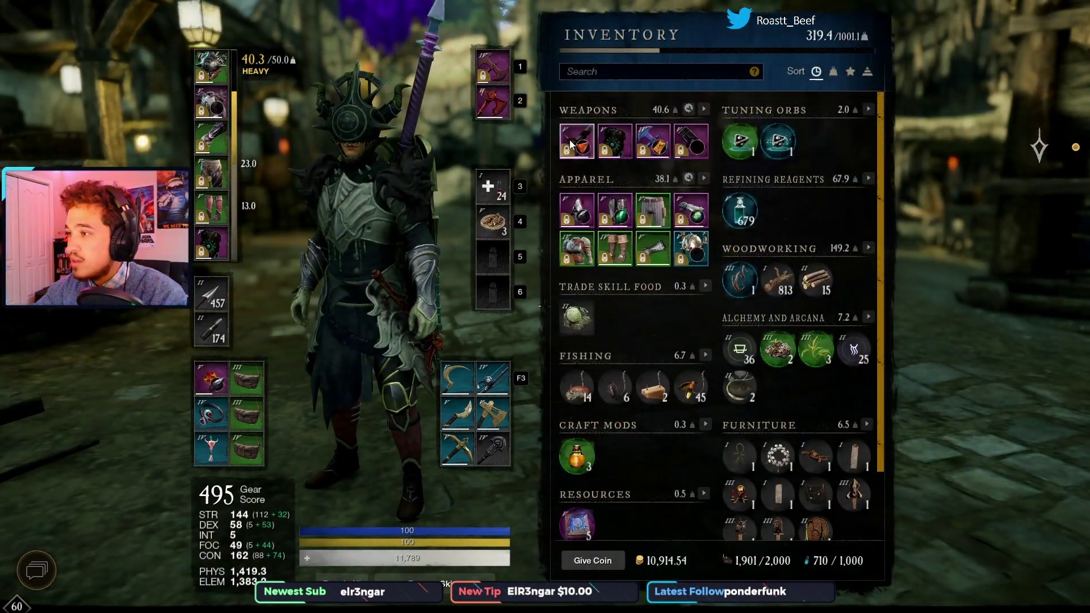
mouse_move(572, 145)
left_mouse_down()
mouse_move(517, 78)
mouse_move(494, 71)
left_mouse_up()
key("Tab")
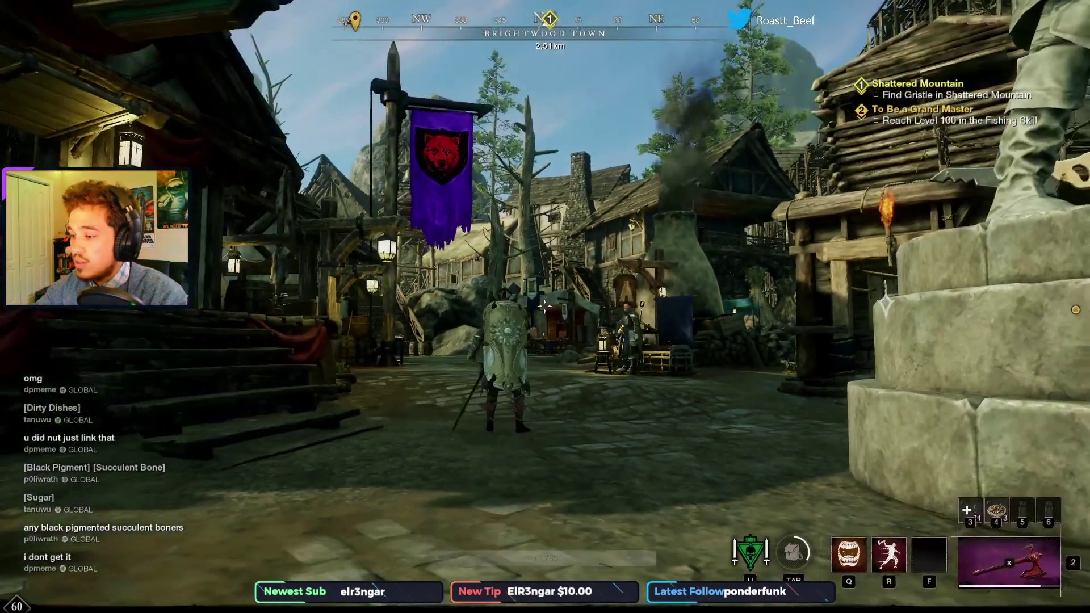
key("1")
key("w")
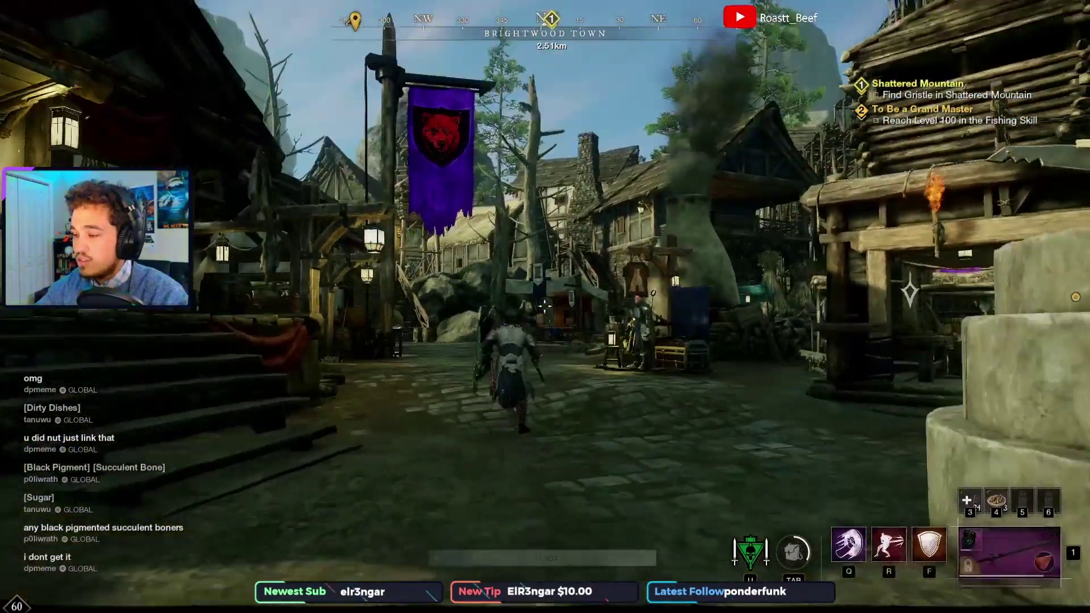
key("Escape")
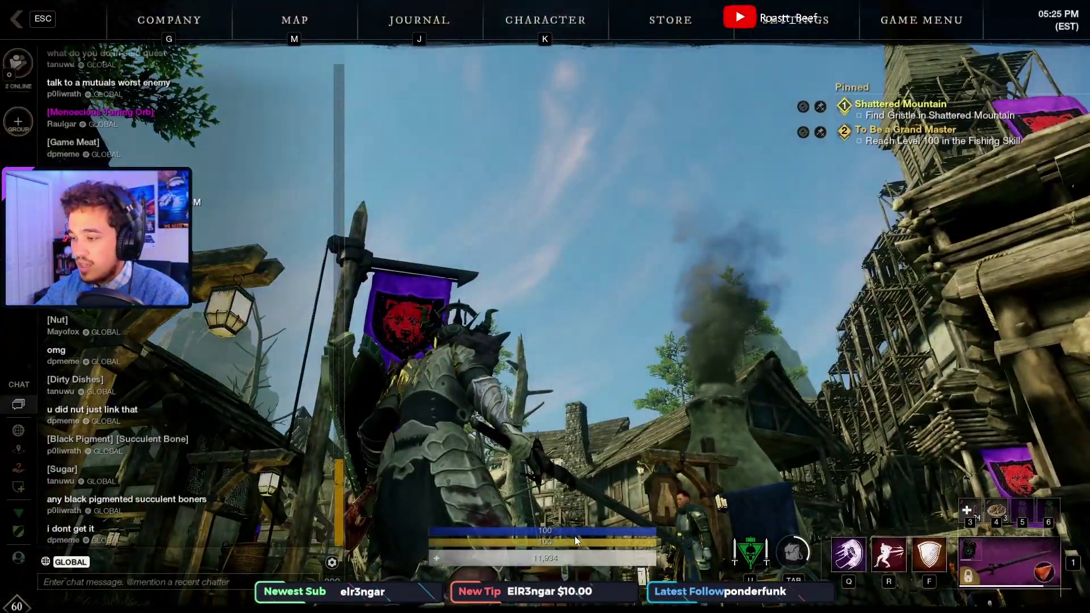
key("Escape")
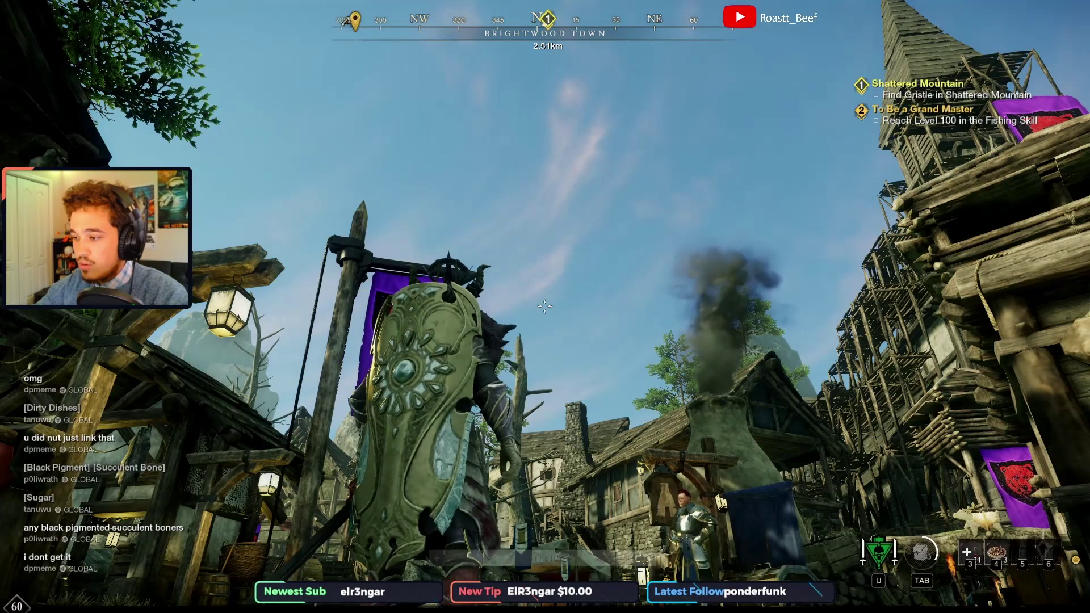
key("Escape")
key("Escape")
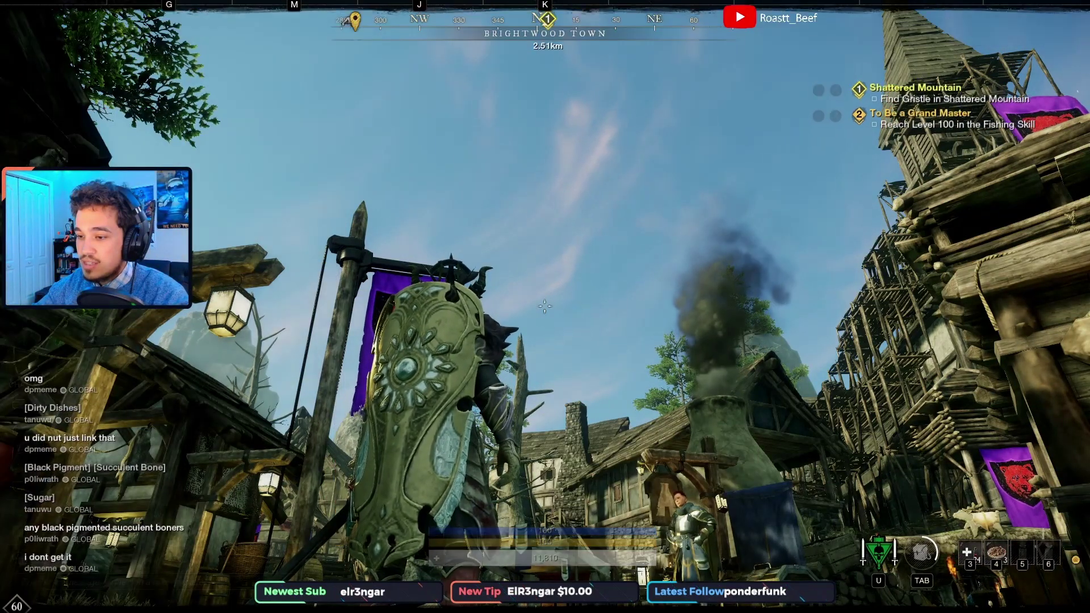
Check the equipped tower shield's +2.3% luck perk, then return to Excel
key("Tab")
mouse_move(219, 244)
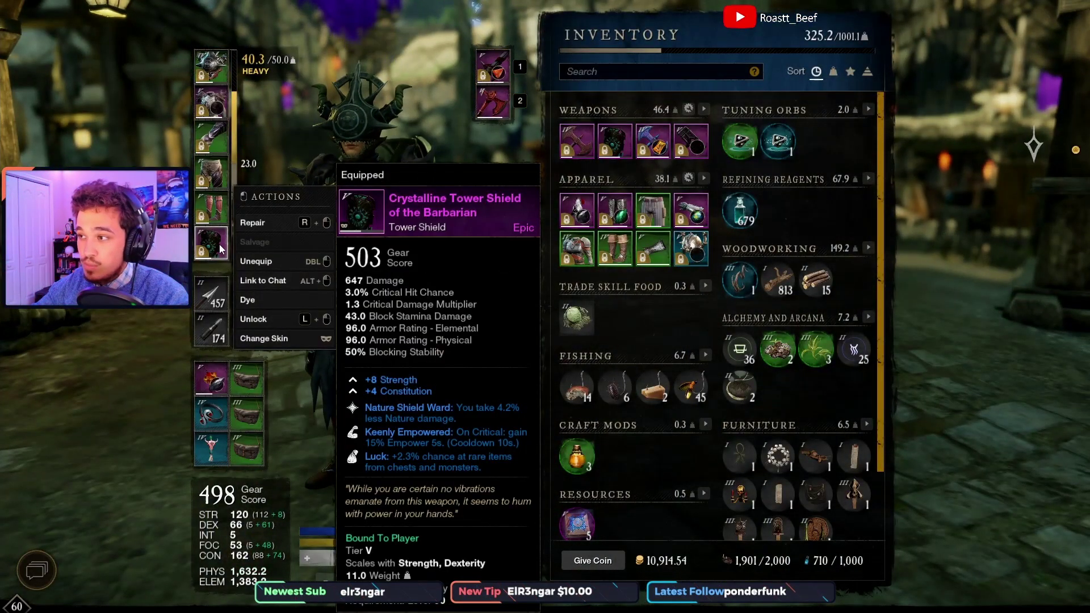
mouse_move(492, 77)
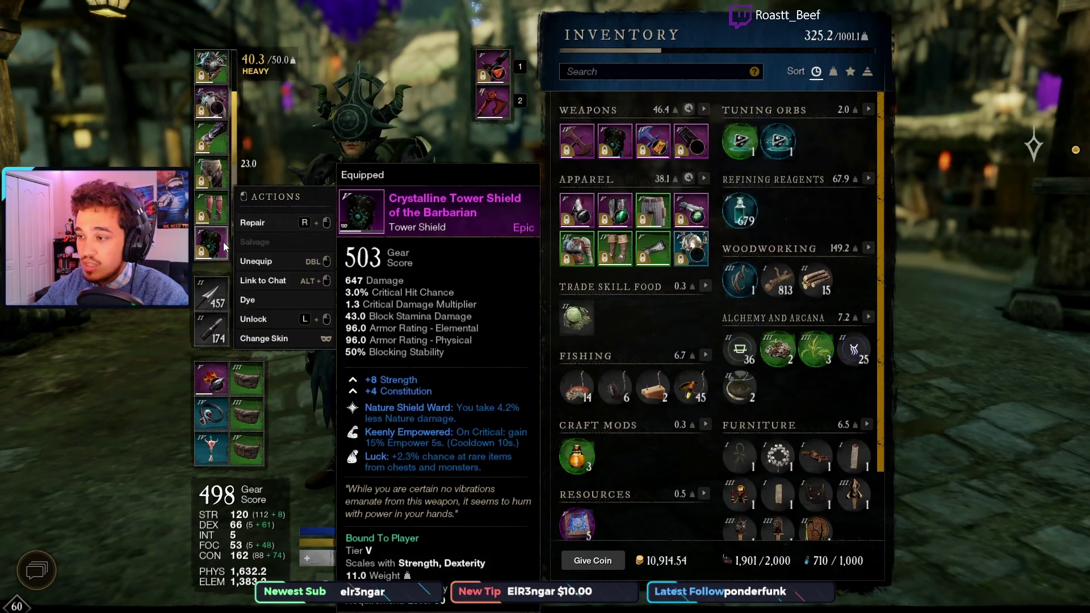
key("Tab")
key("w")
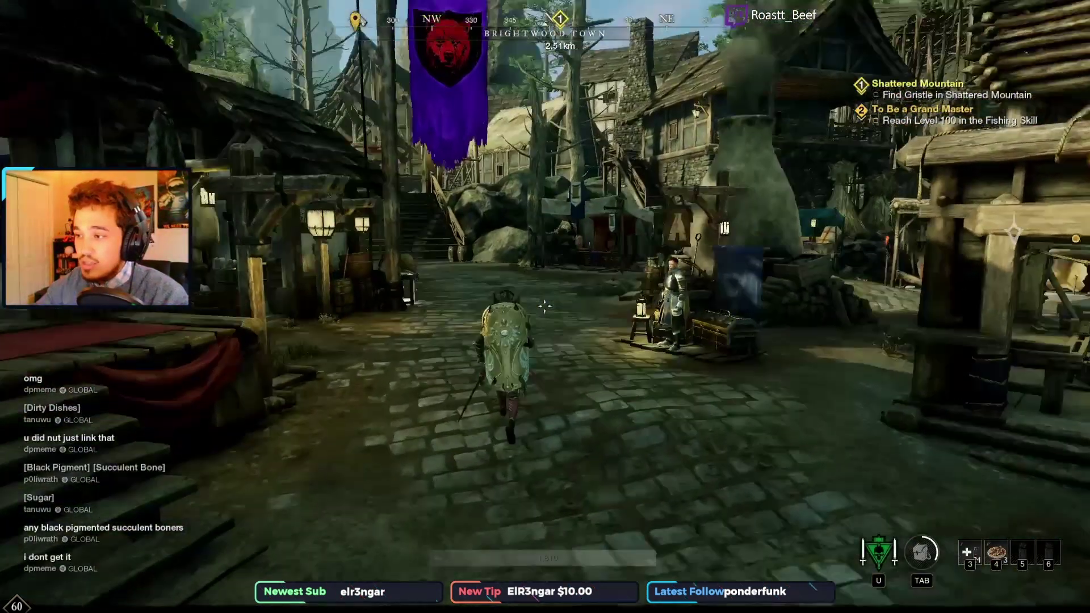
key("alt+Tab")
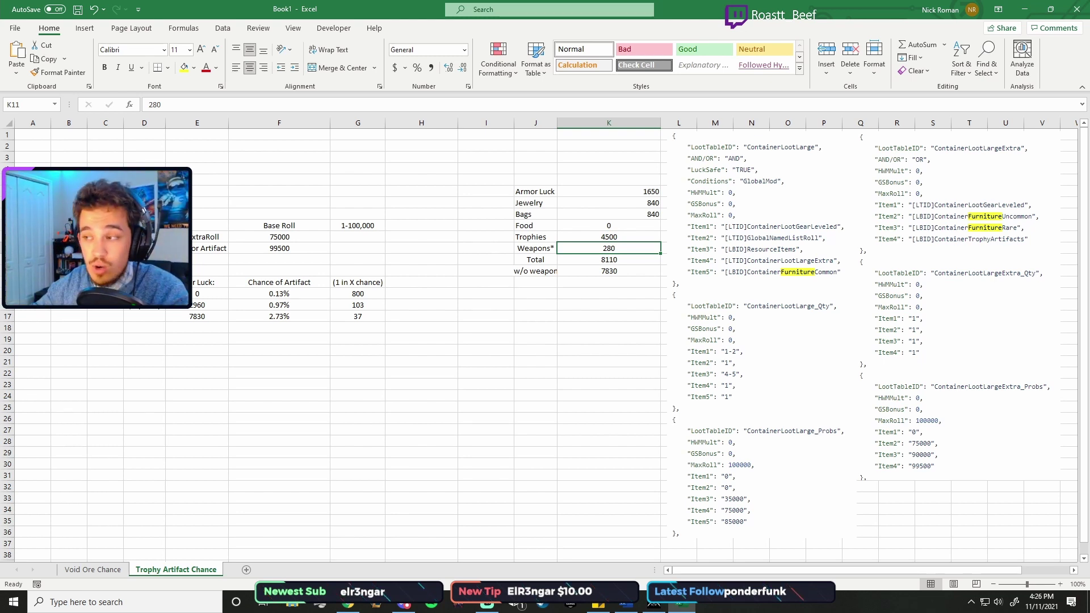
key("alt+Tab")
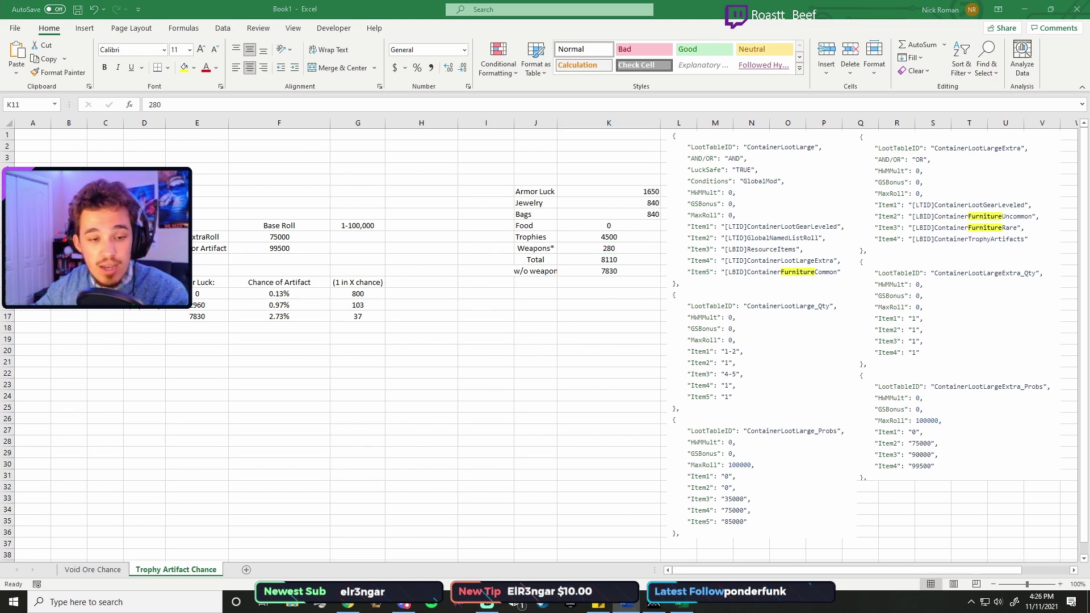
key("alt+Tab")
key("Down")
key("Down")
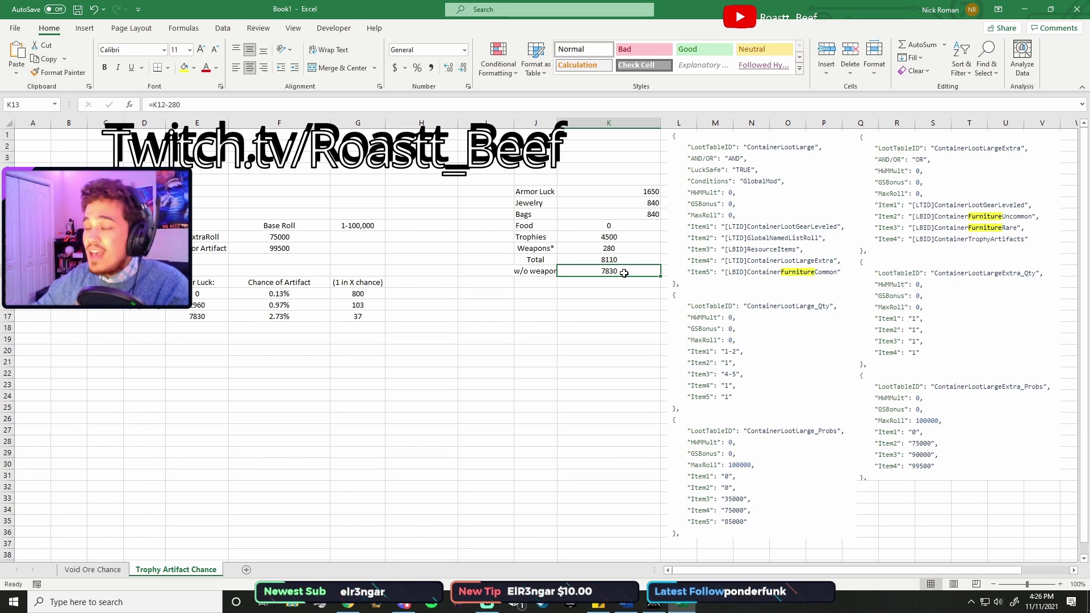
left_click(649, 170)
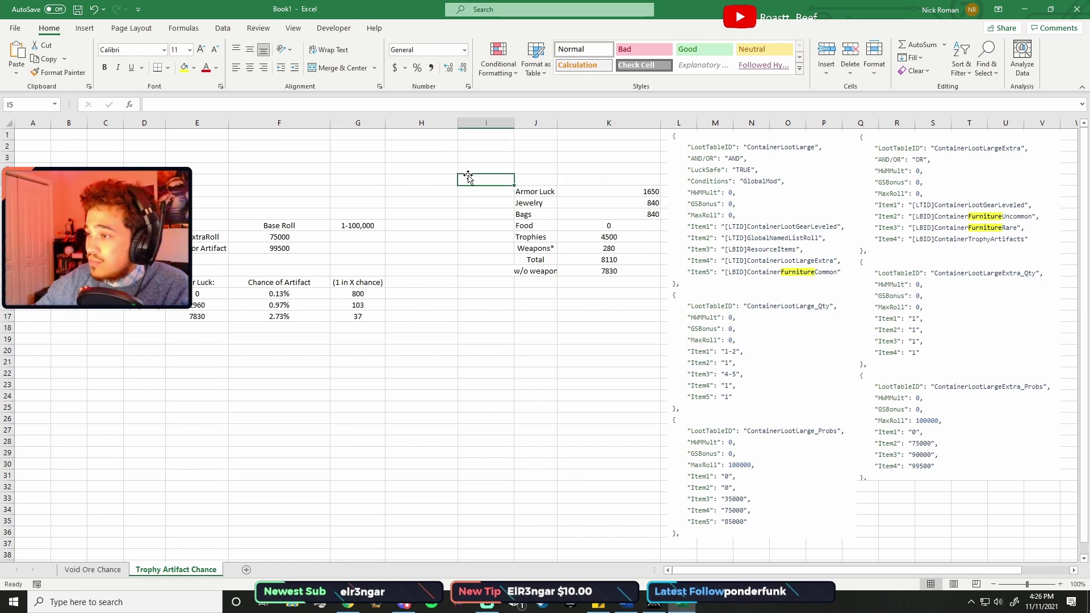
left_click(486, 146)
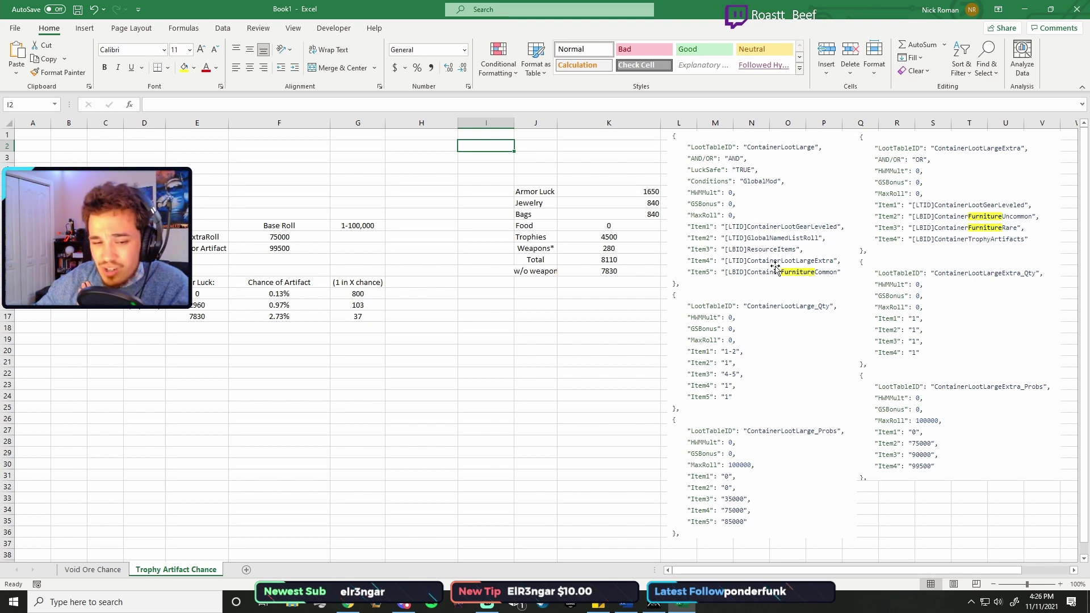
Inspect the pasted loot-table JSON picture and an artifact-chance formula
left_click(501, 154)
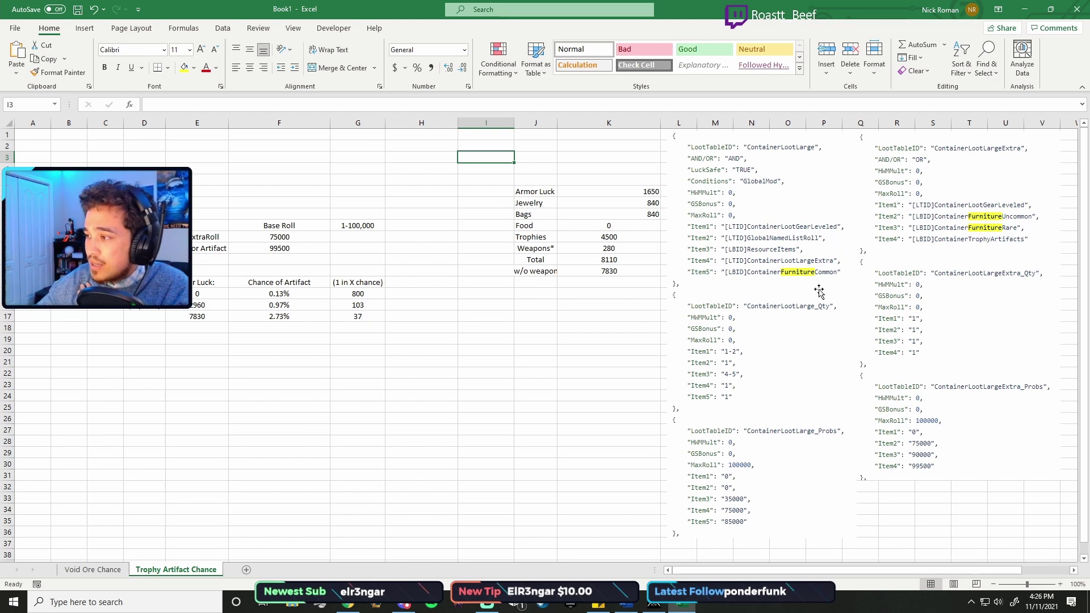
left_click(790, 199)
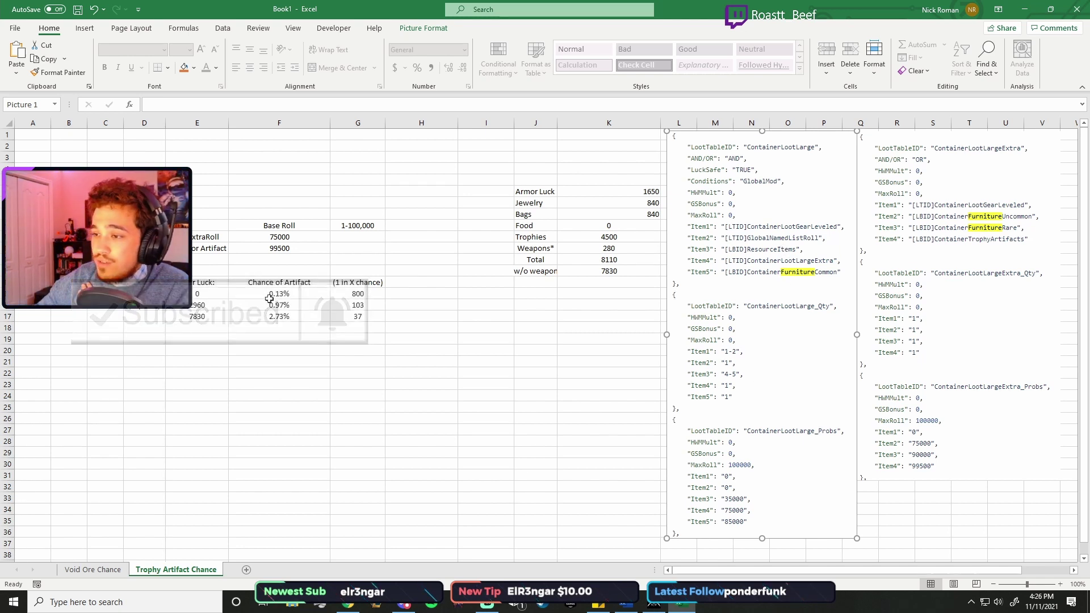
left_click(280, 304)
left_click(731, 272)
Review the 75000 ExtraRoll and 99500 artifact thresholds and the F15 chance formula
left_click(254, 239)
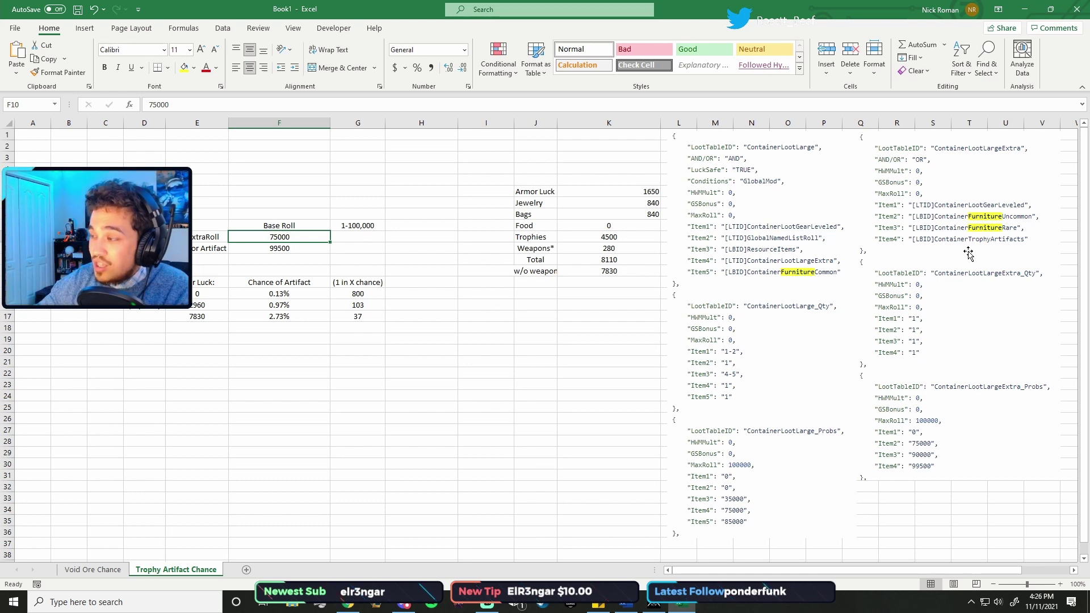
left_click(301, 251)
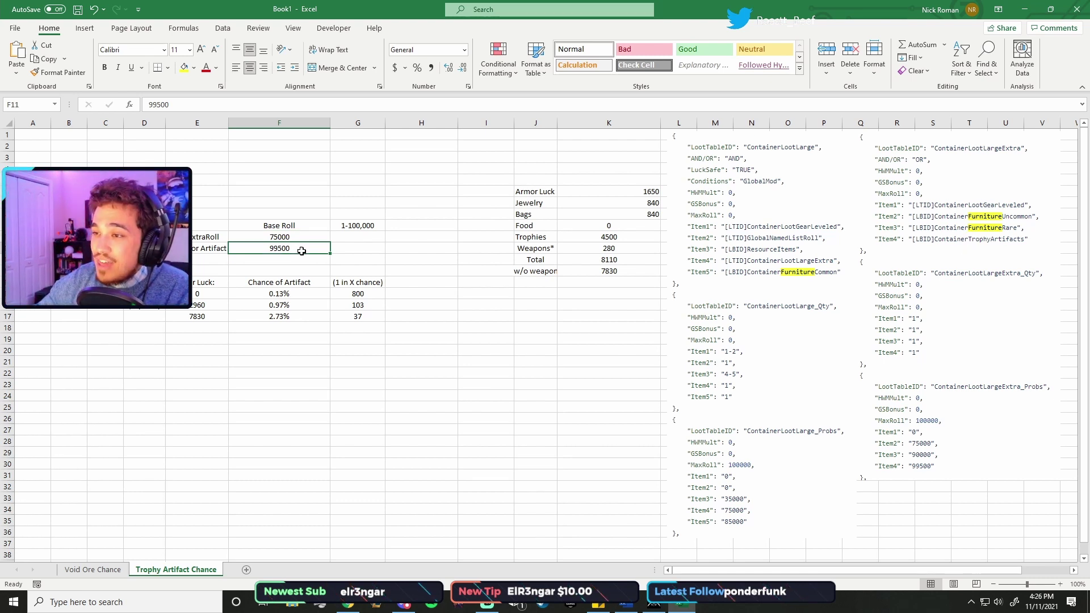
left_click(322, 293)
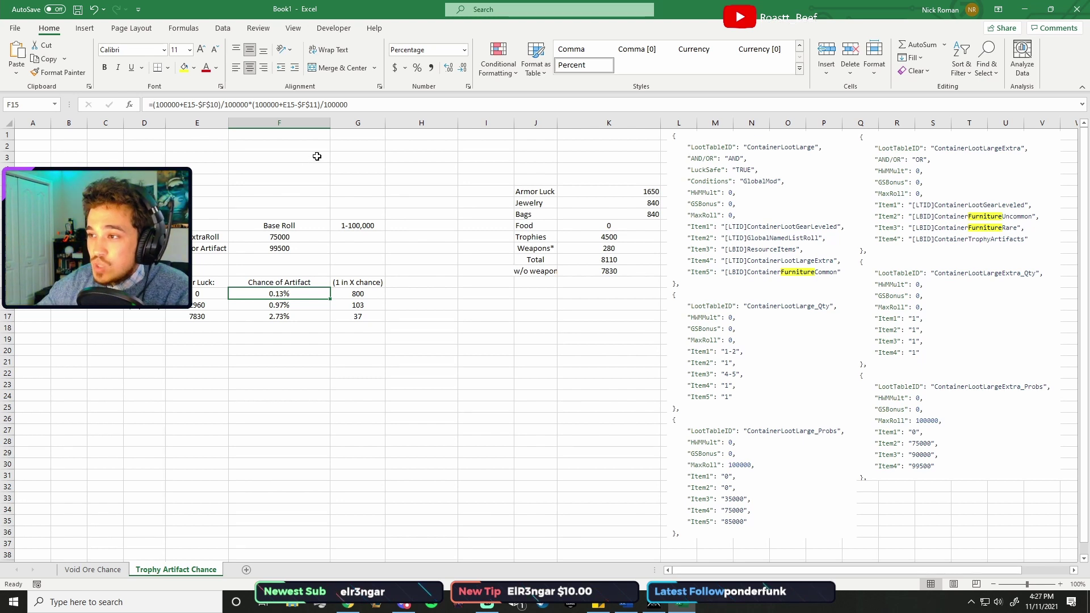
left_click(397, 166)
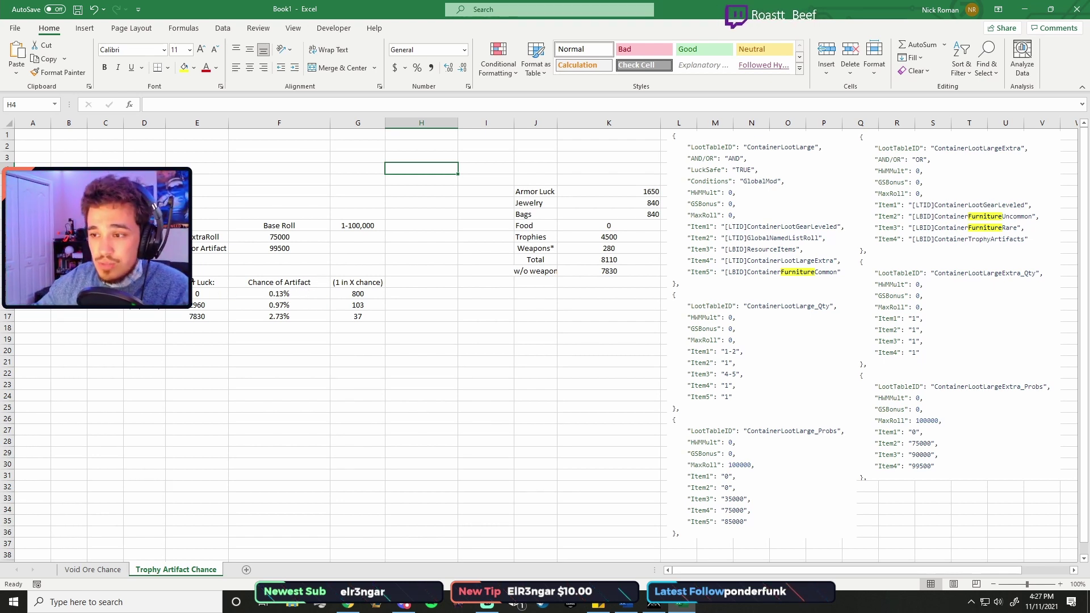
left_click(144, 293)
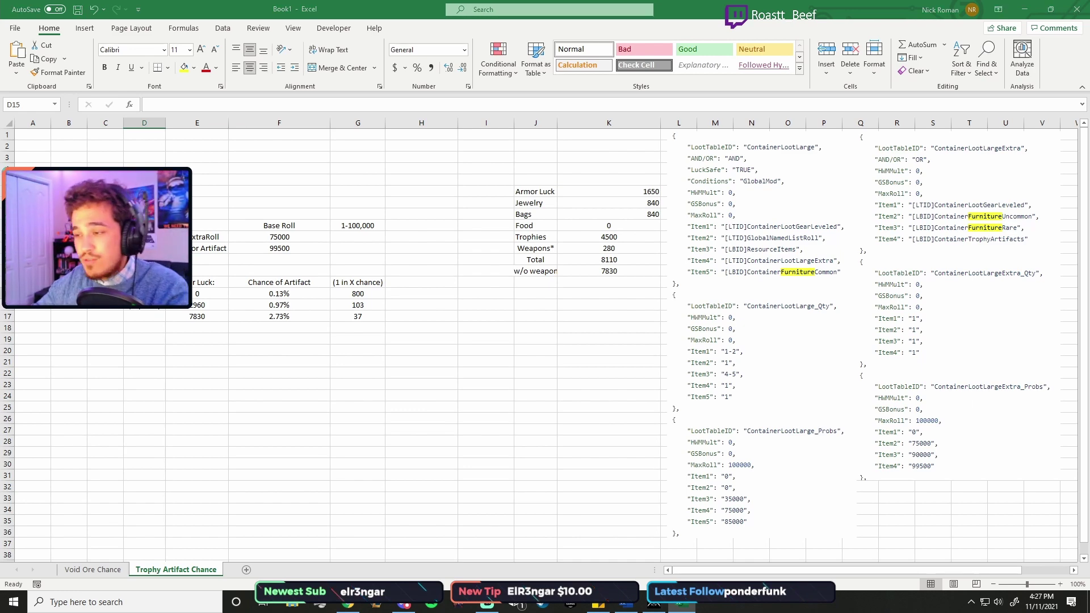
key("alt+Tab")
In the game inventory, read the Luck bonuses on the equipped chest armor and bag slots
key("Tab")
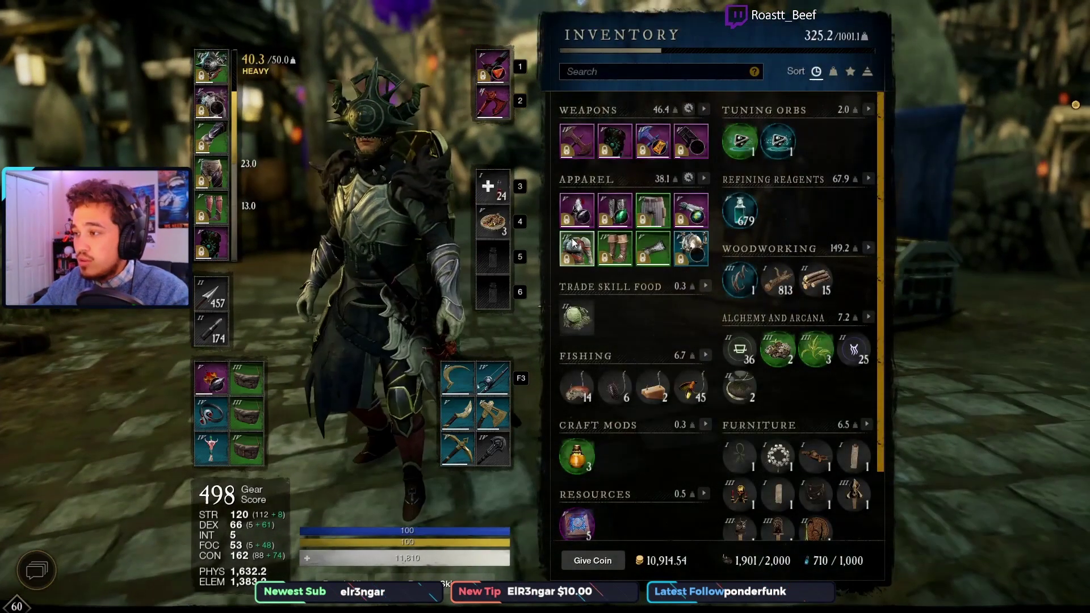
right_click(221, 77)
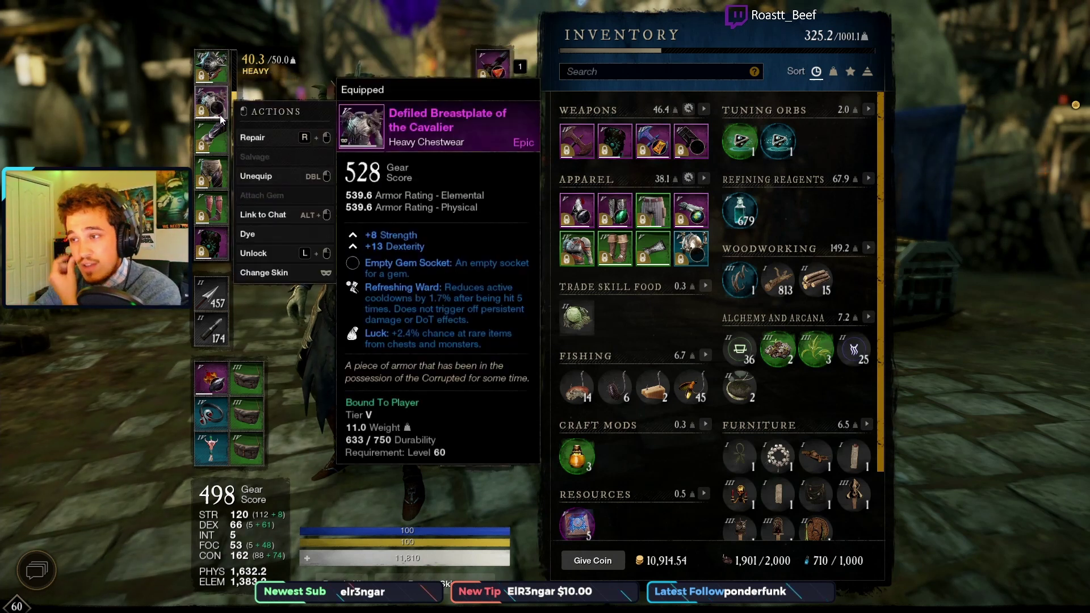
mouse_move(223, 414)
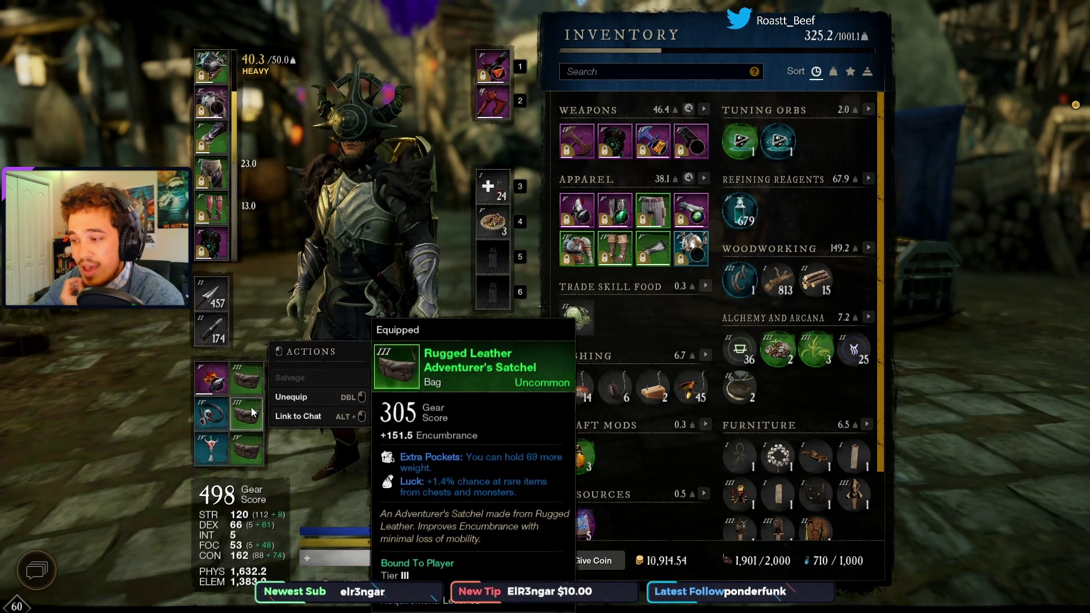
mouse_move(251, 448)
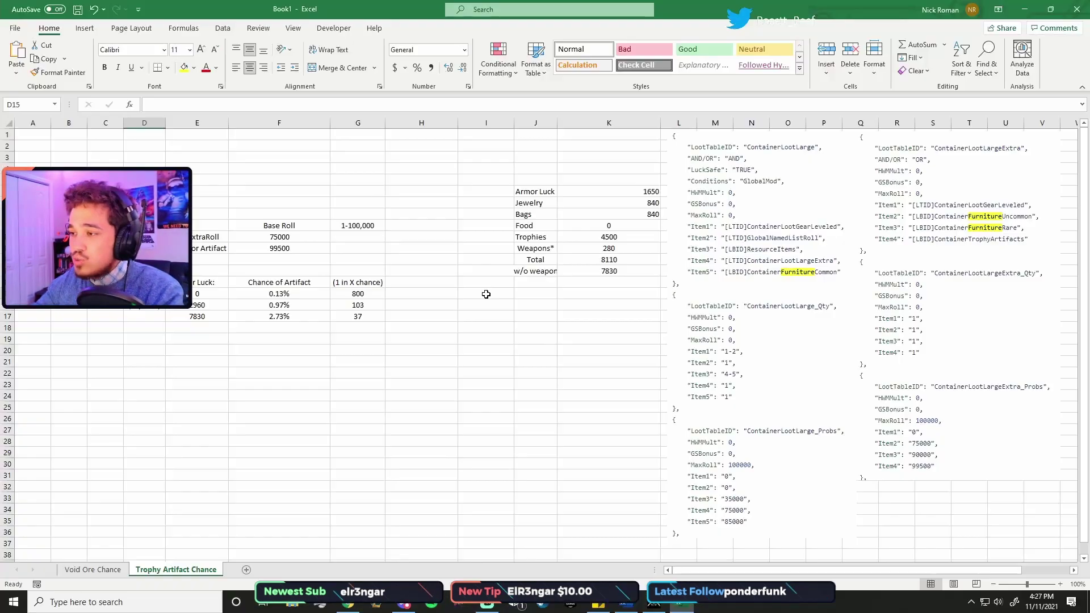
Review the 7830-luck row formulas in F16–G17, confirming 2.73% chance and =1/F17 giving about 1 in 37
left_click(358, 306)
left_click(237, 309)
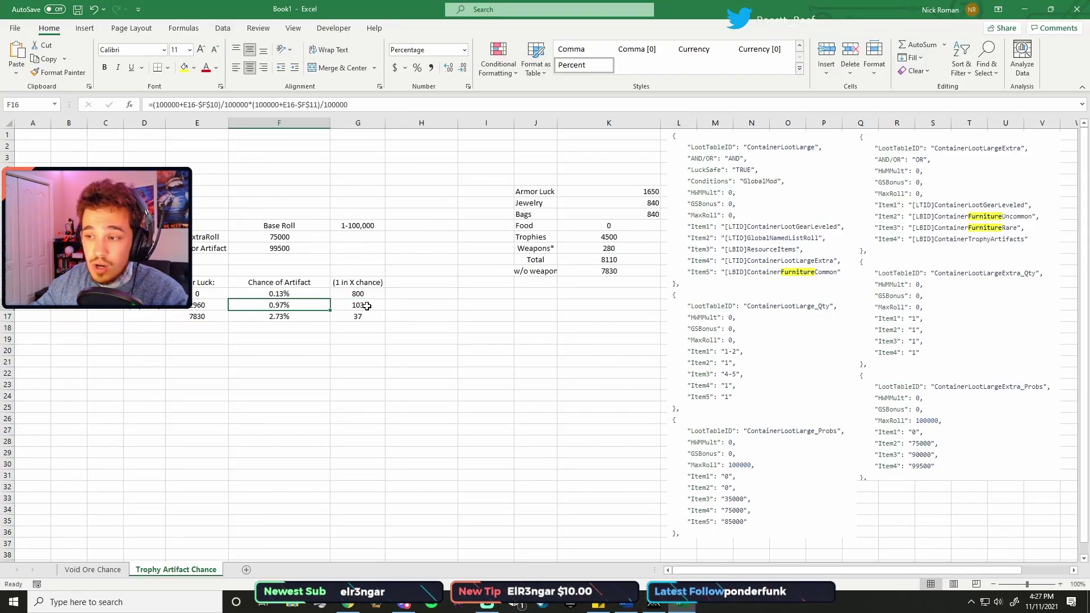
left_click(216, 318)
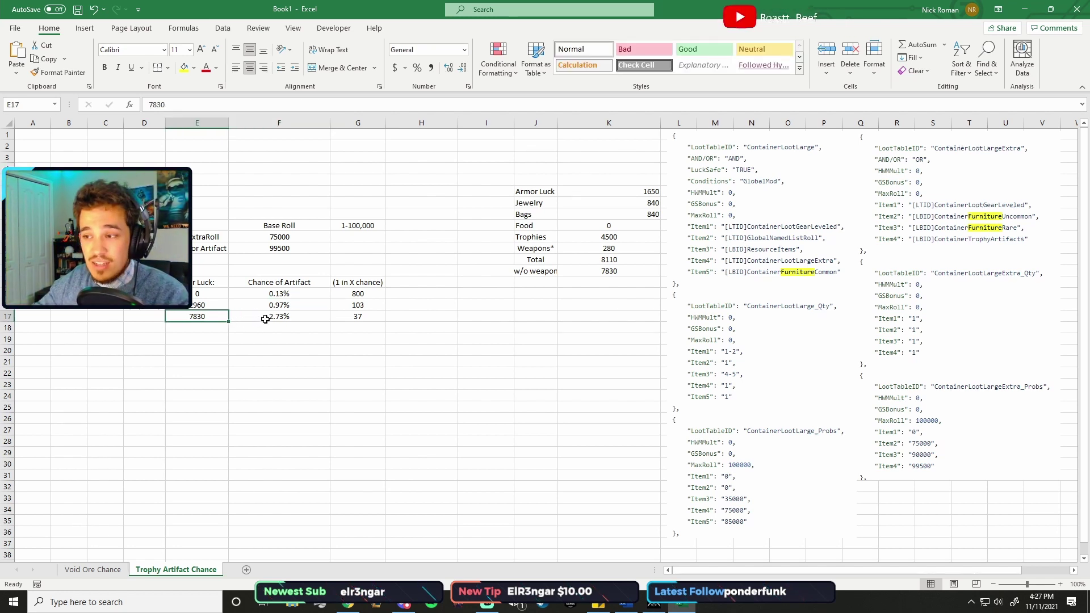
left_click(284, 319)
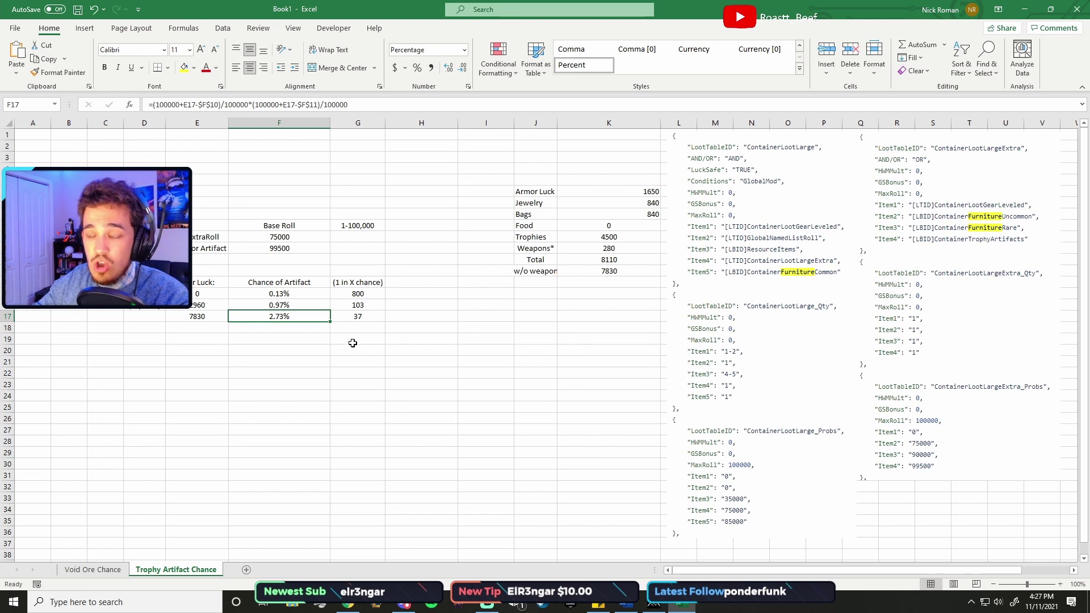
left_click(356, 321)
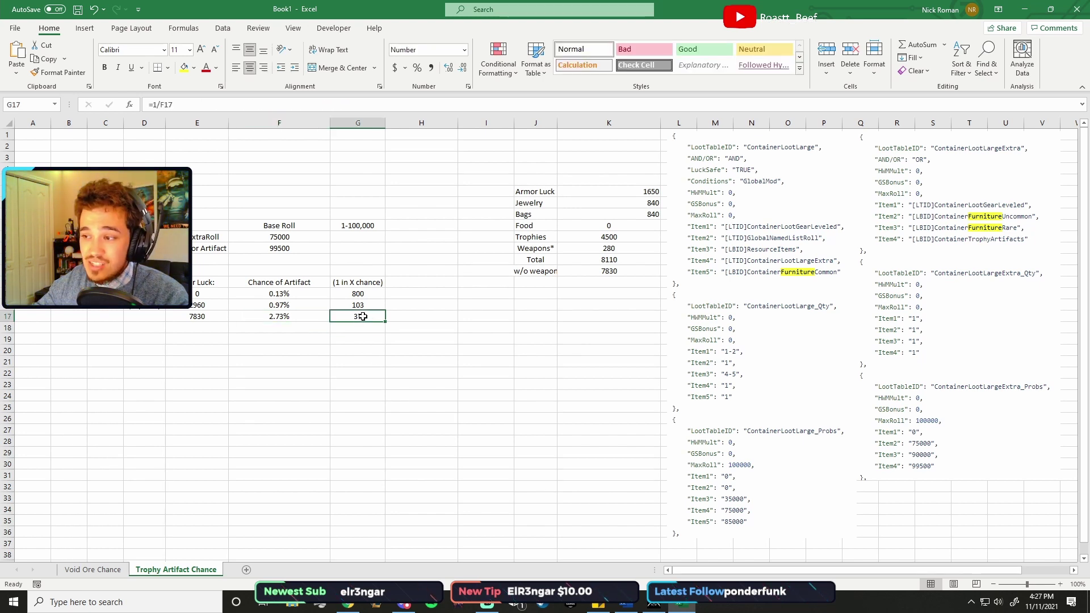
key("alt+Tab")
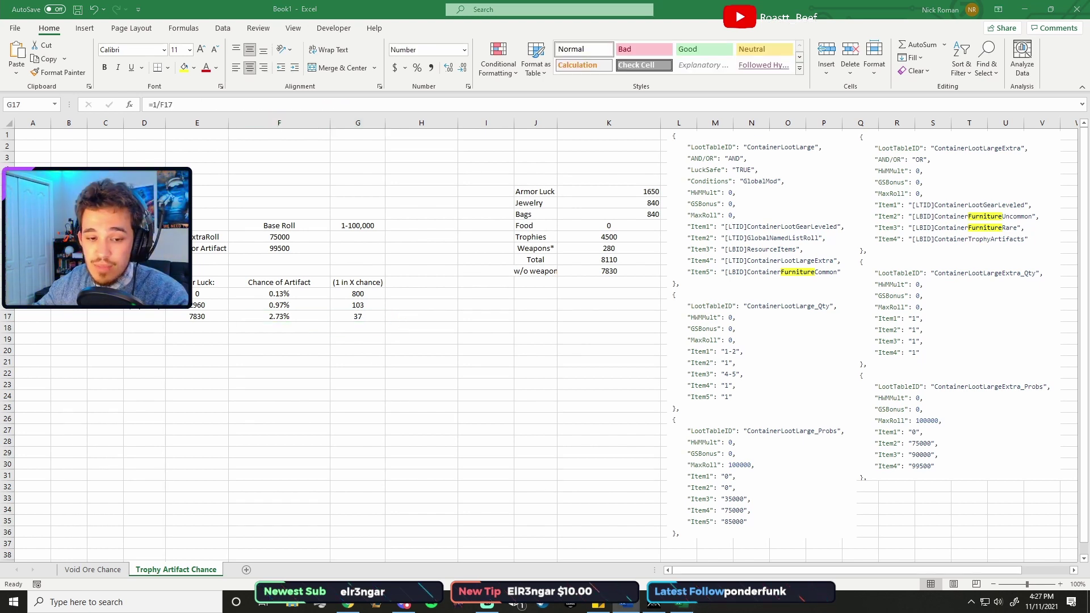
left_click(376, 316)
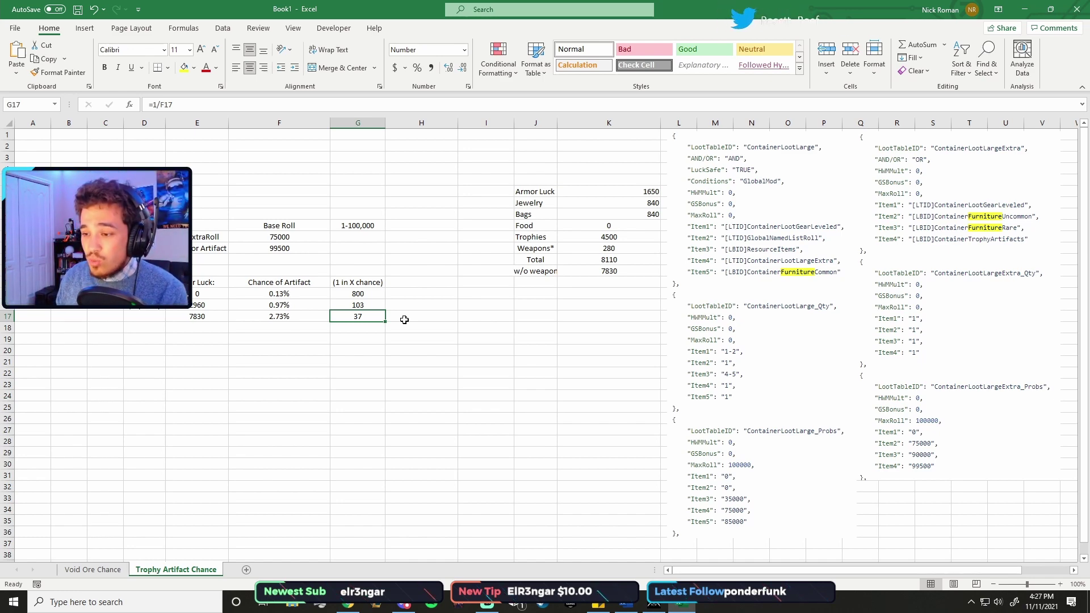
At the Trading Post, filter buy orders to Resources > Components across All Settlements
key("alt+Tab")
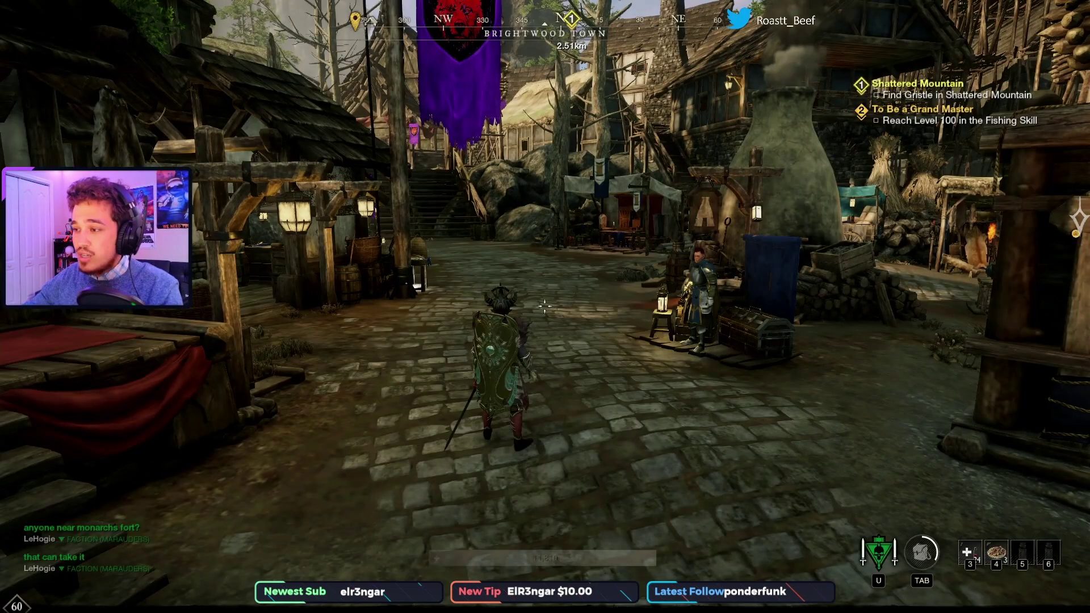
key("w")
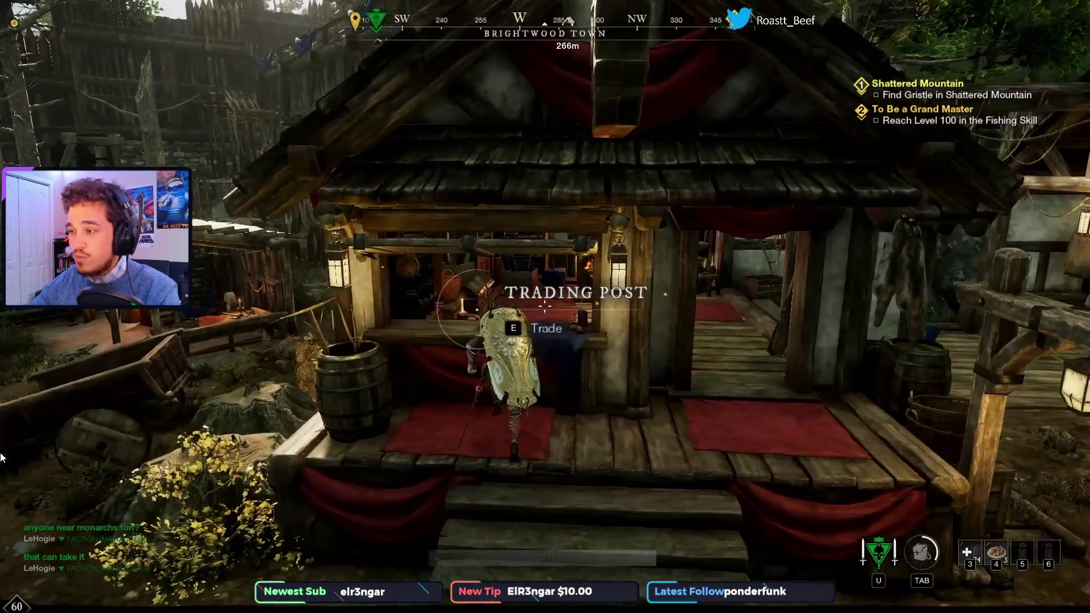
key("e")
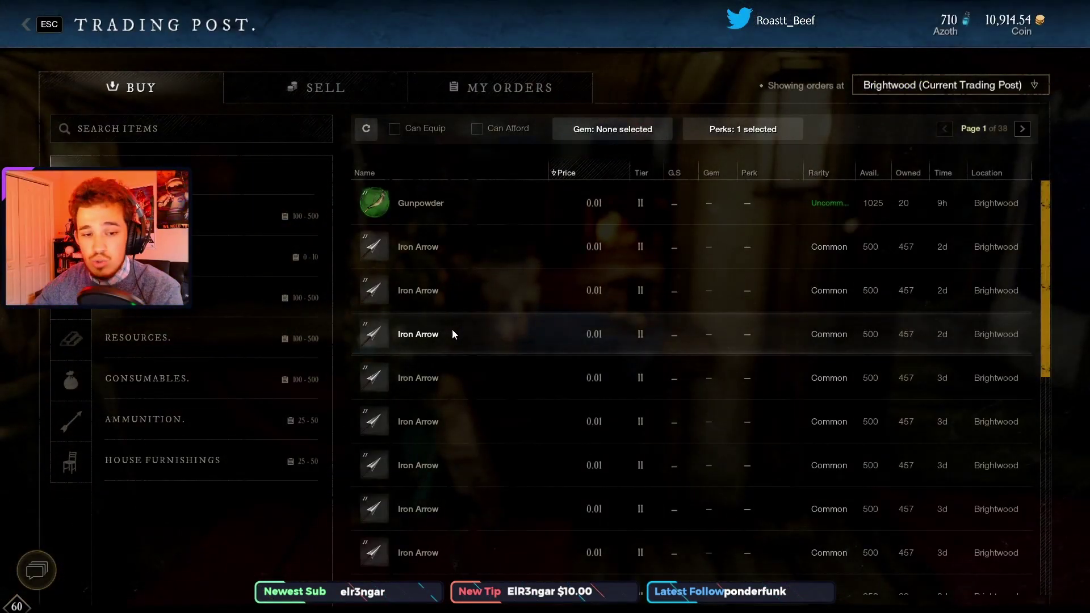
left_click(69, 343)
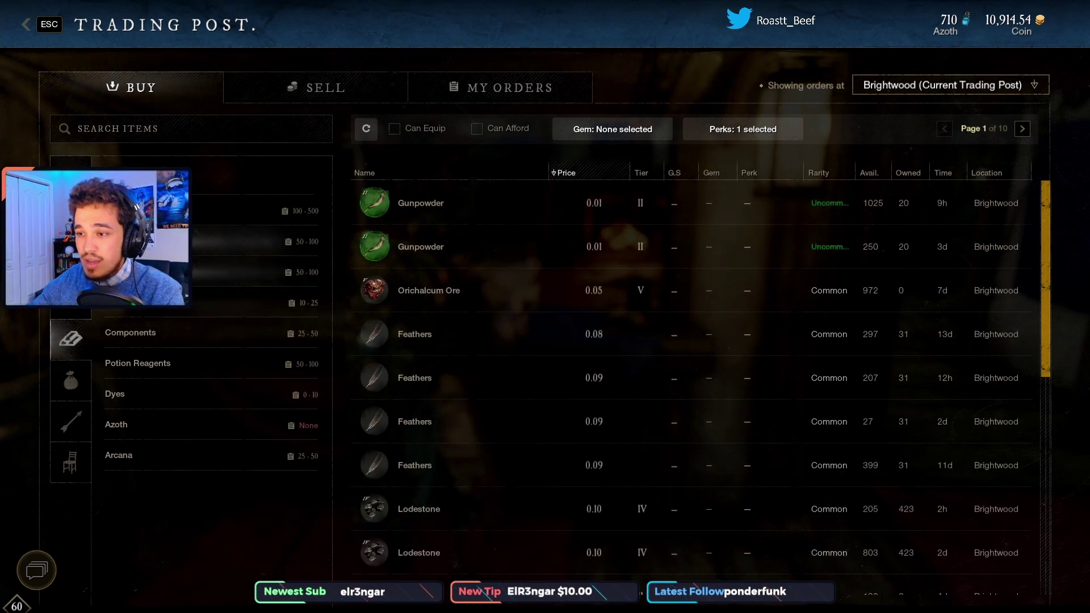
left_click(142, 211)
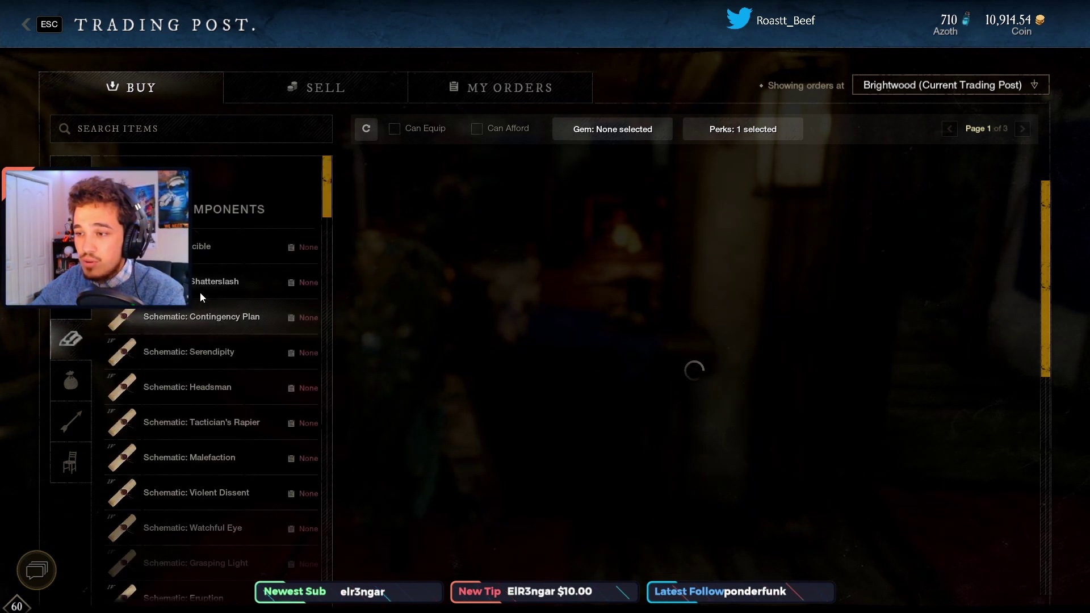
left_click(968, 86)
scroll(920, 147, "up", 5)
left_click(929, 108)
left_click(941, 86)
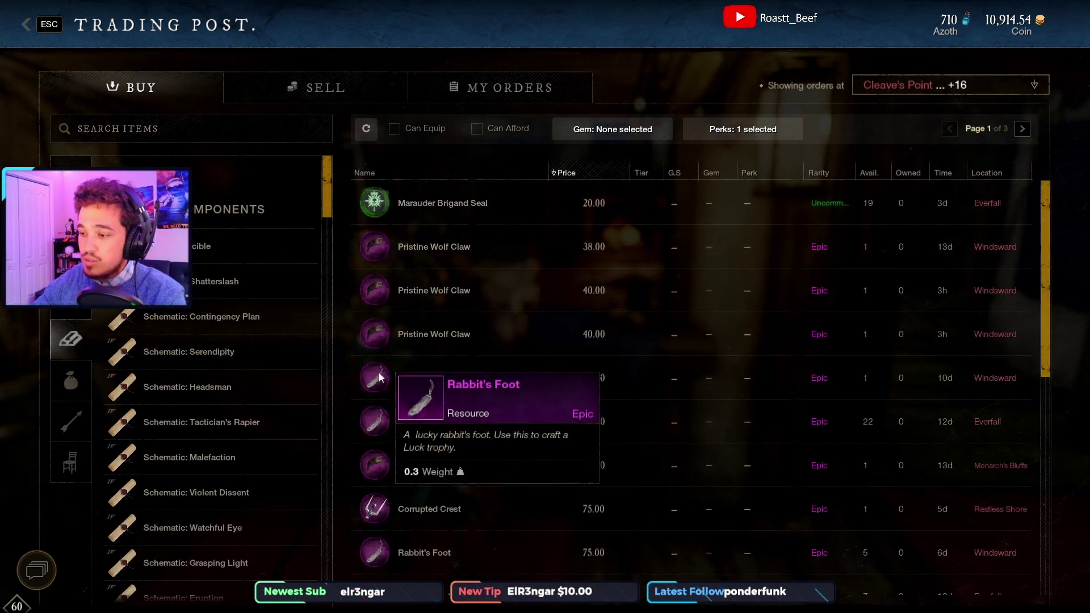
Browse the Rabbit's Foot and Corrupted Crest listings over two pages, then close the Trading Post
scroll(390, 420, "down", 2)
scroll(407, 405, "down", 3)
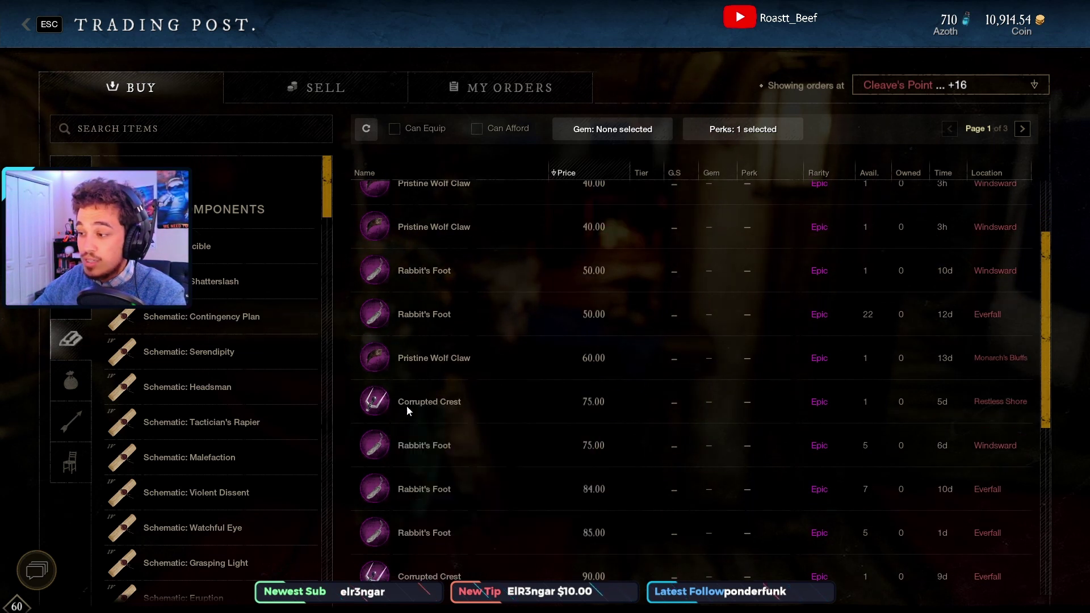
scroll(420, 471, "down", 2)
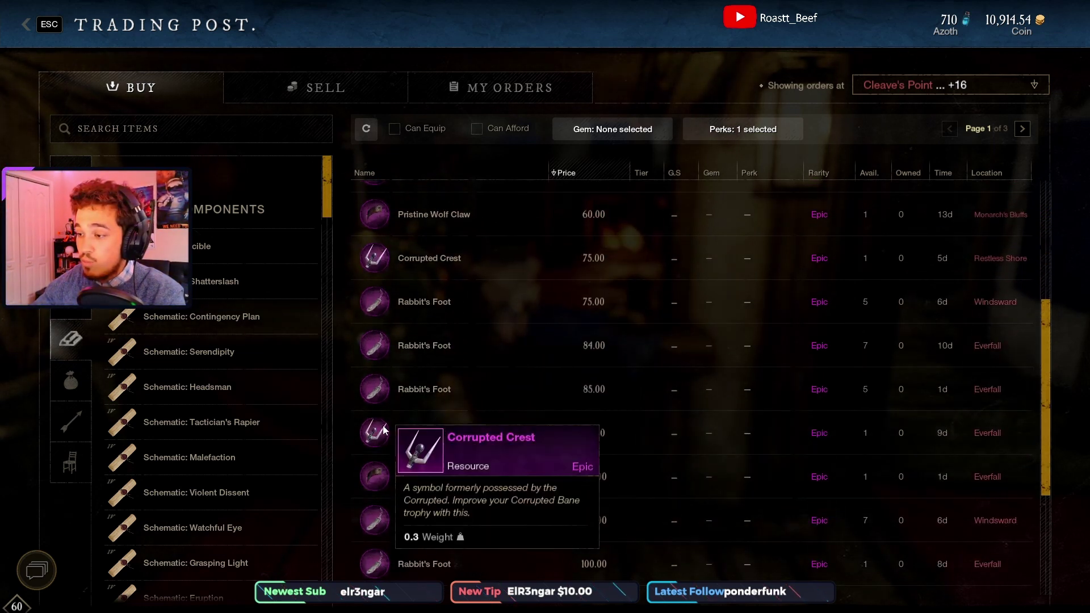
scroll(443, 441, "down", 6)
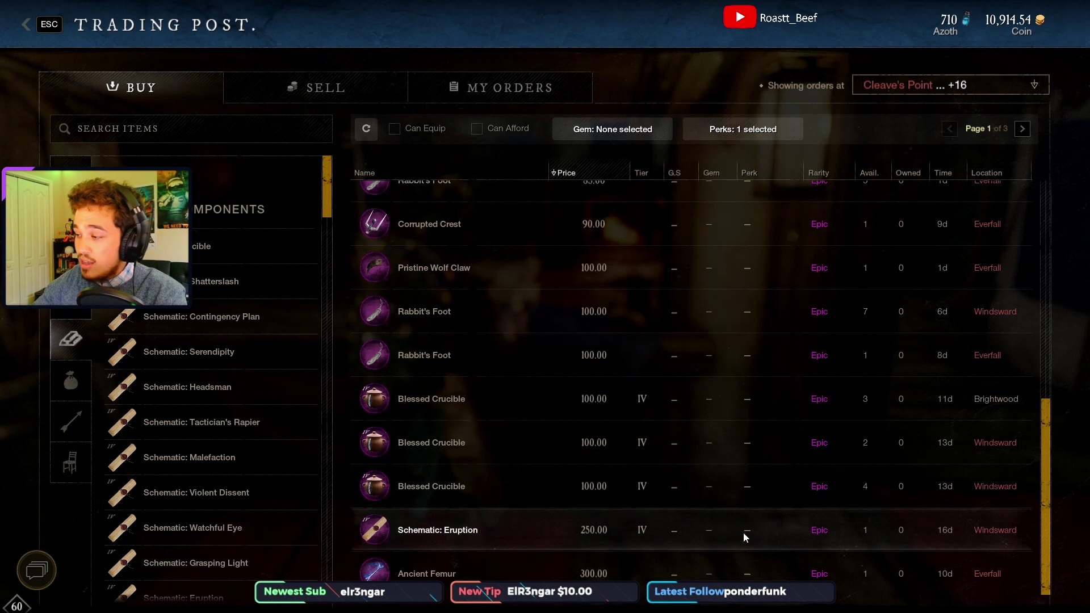
scroll(750, 414, "up", 8)
left_click(1022, 128)
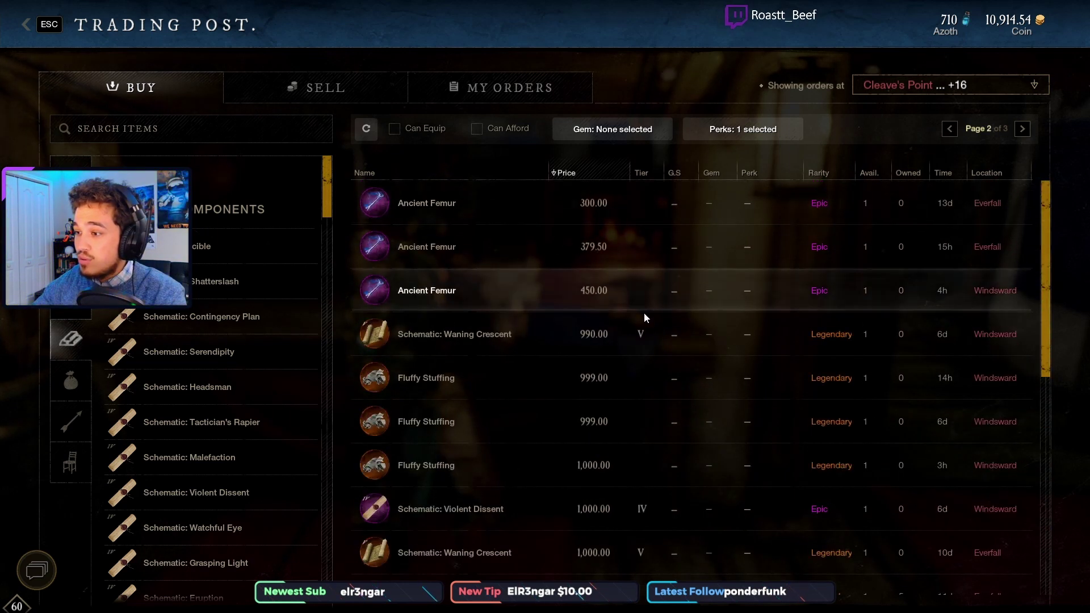
scroll(485, 357, "down", 12)
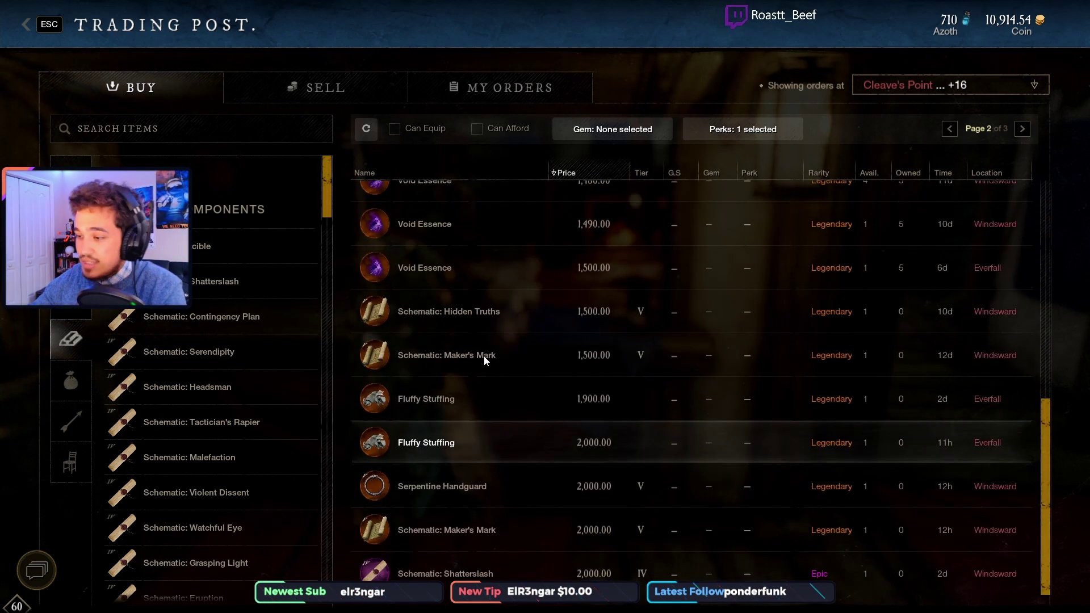
key("Escape")
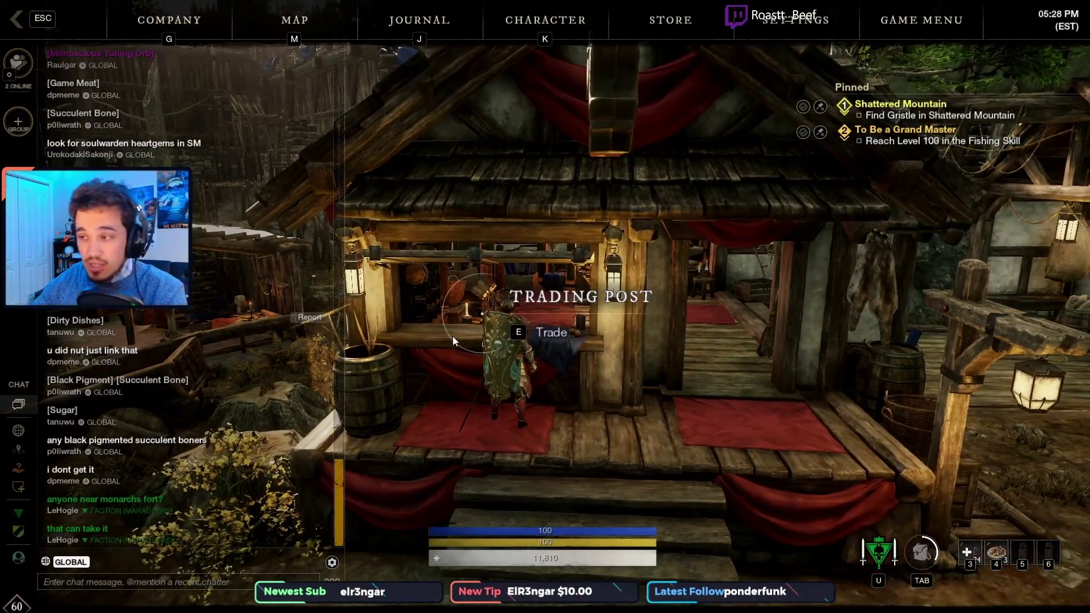
Walk into Brightwood's street and pan the world map toward the southern and eastern territories
key("alt+Tab")
left_click(325, 219)
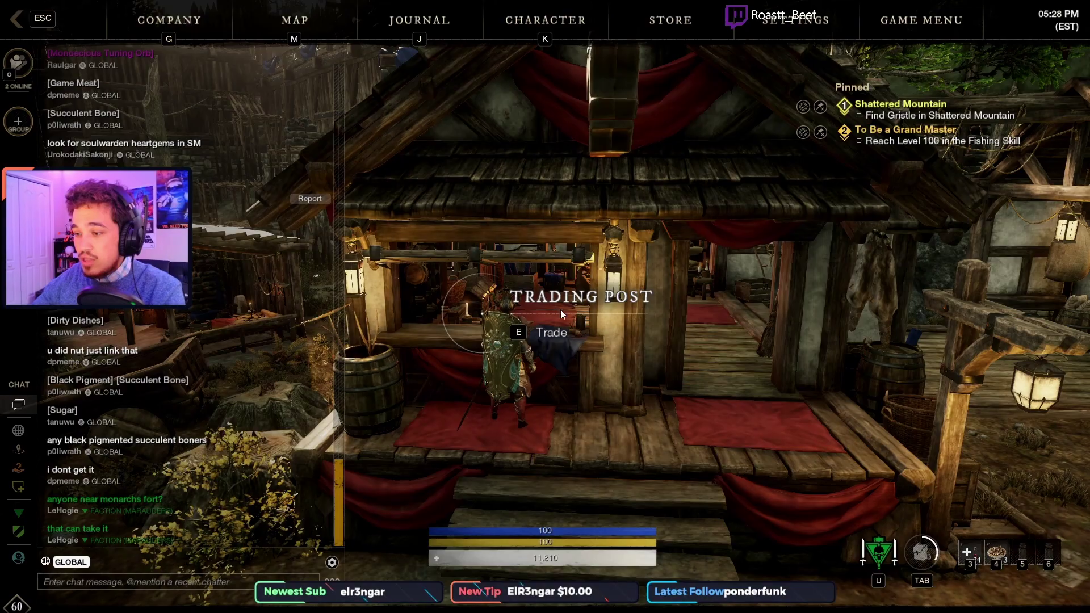
key("w")
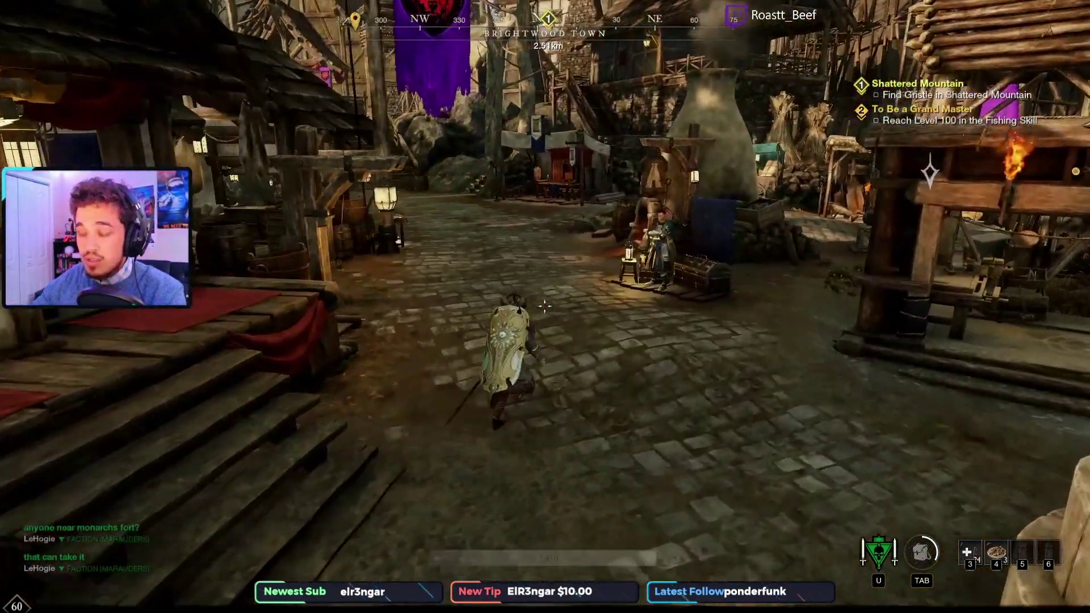
key("m")
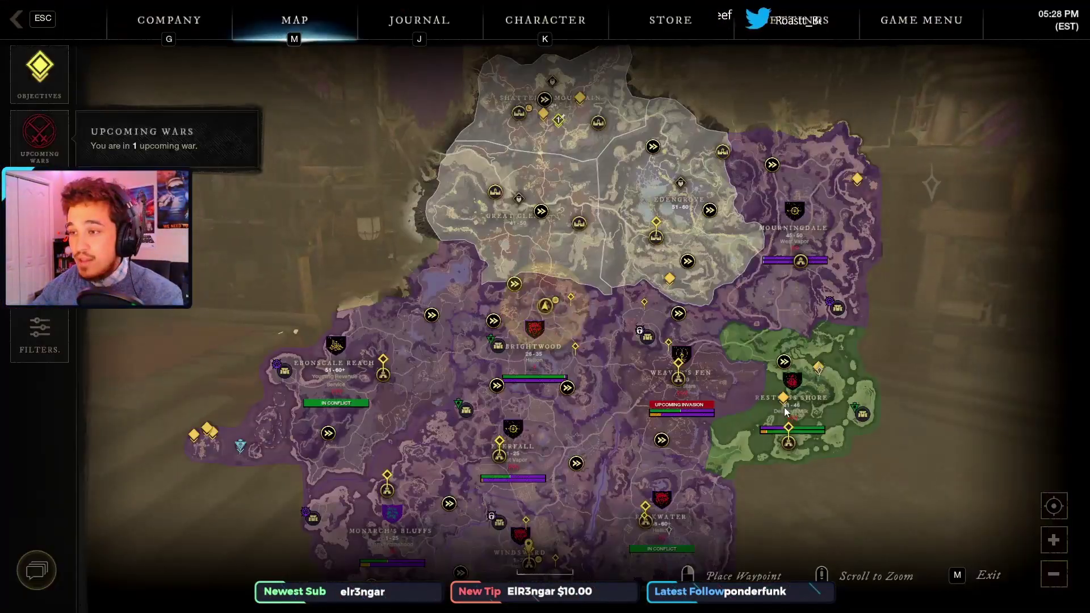
left_click_drag(609, 388, 606, 304)
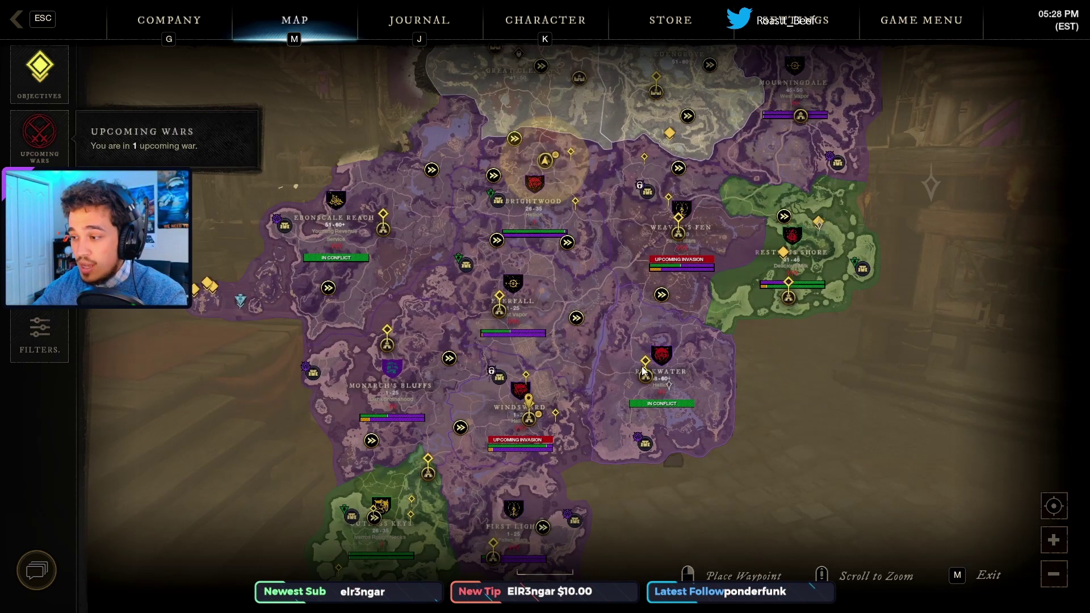
left_click_drag(390, 278, 390, 215)
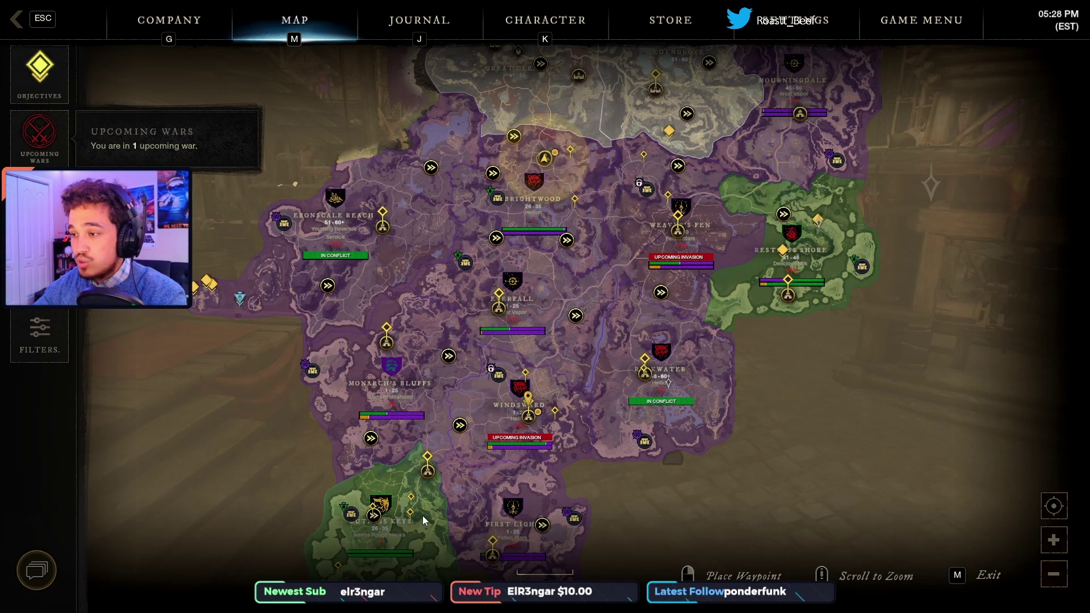
left_click_drag(427, 433, 532, 373)
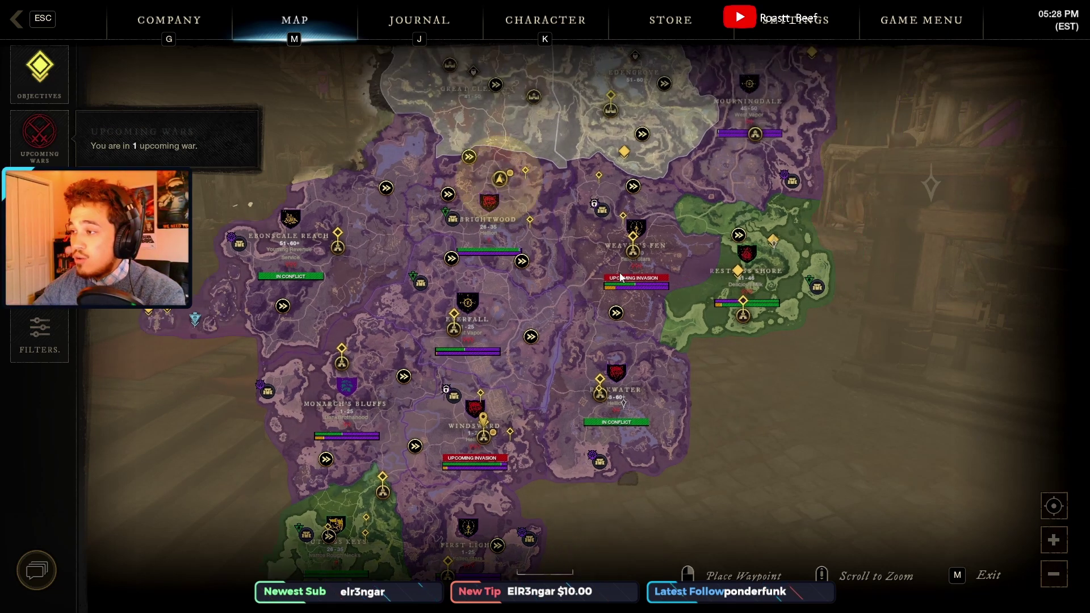
Zoom in on Weaver's Fen, view its Hamlet info panel, then pan back to the northern territories
scroll(638, 279, "up", 5)
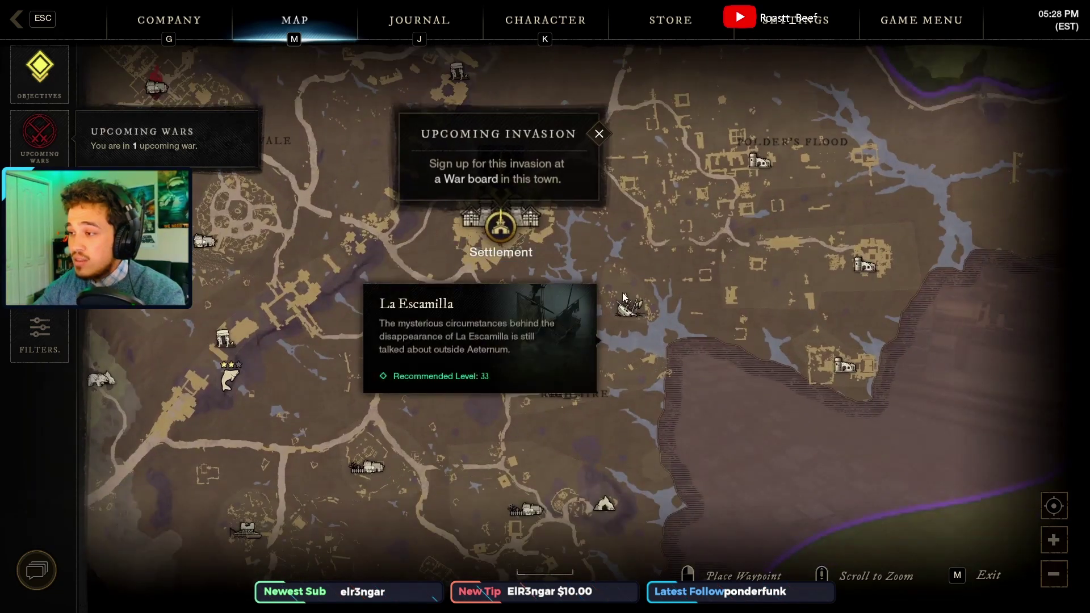
scroll(630, 314, "down", 5)
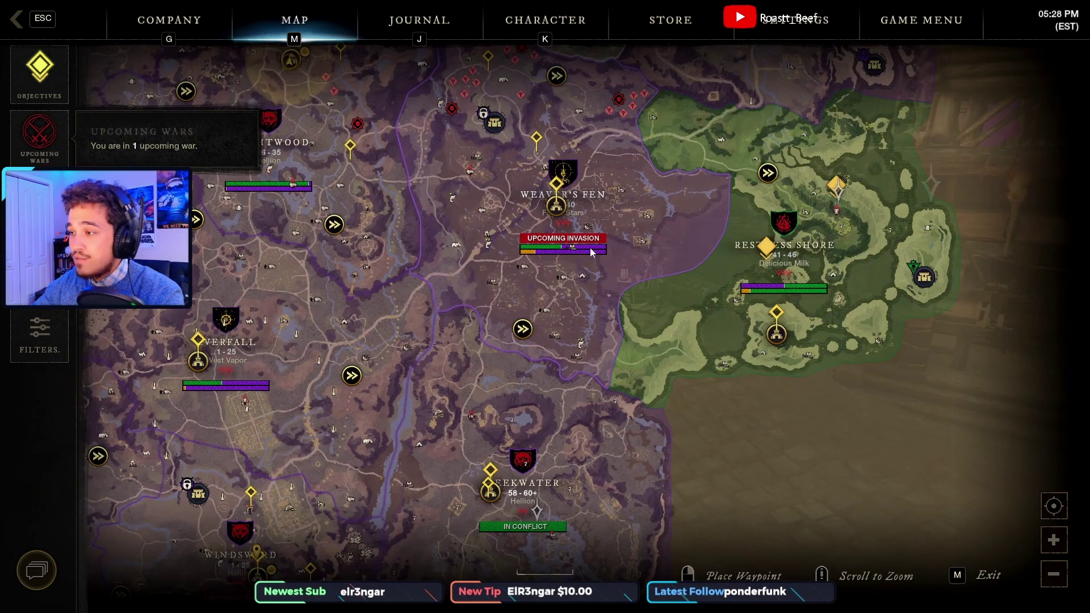
scroll(533, 220, "up", 3)
left_click(533, 220)
scroll(533, 220, "down", 3)
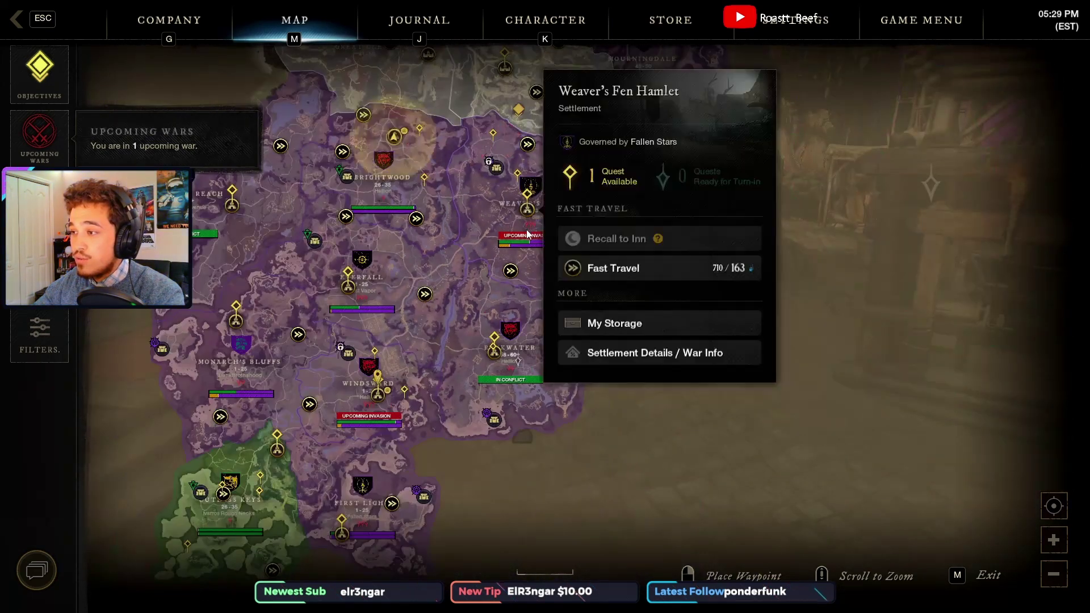
scroll(511, 193, "down", 2)
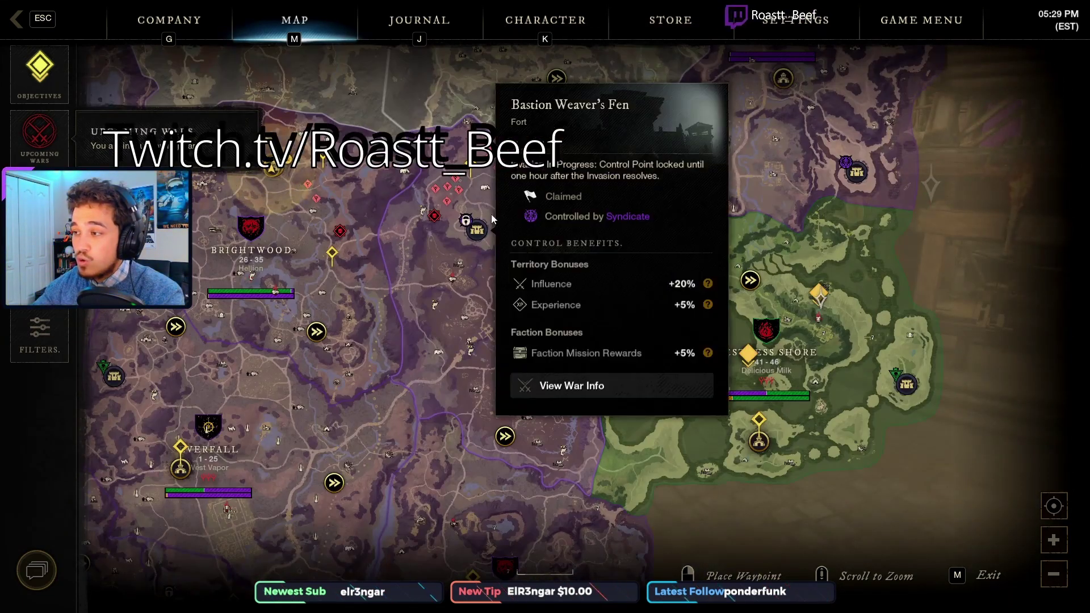
scroll(581, 309, "down", 5)
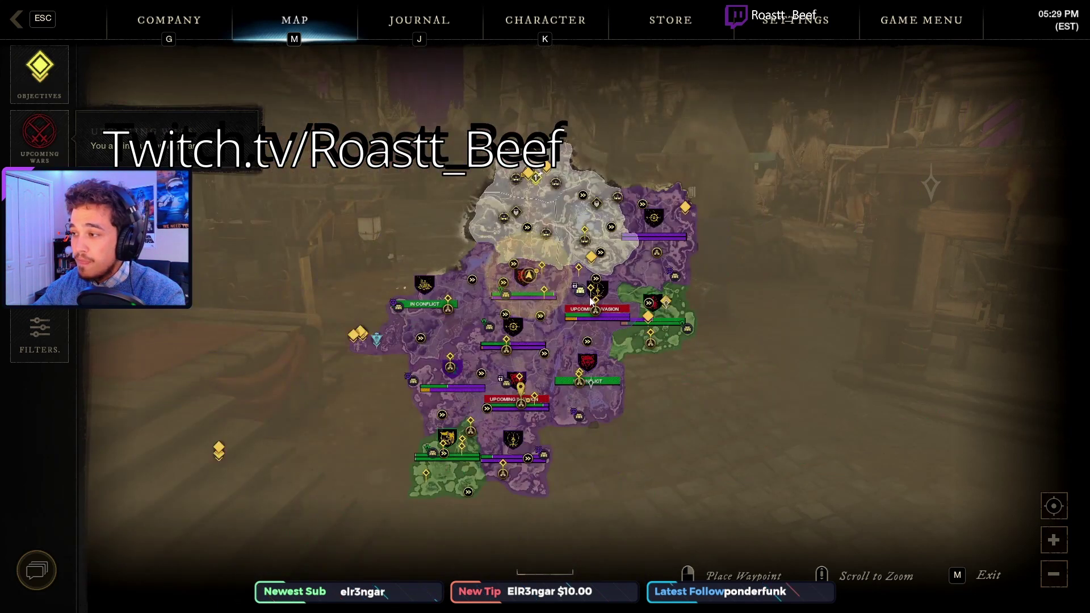
scroll(581, 308, "up", 3)
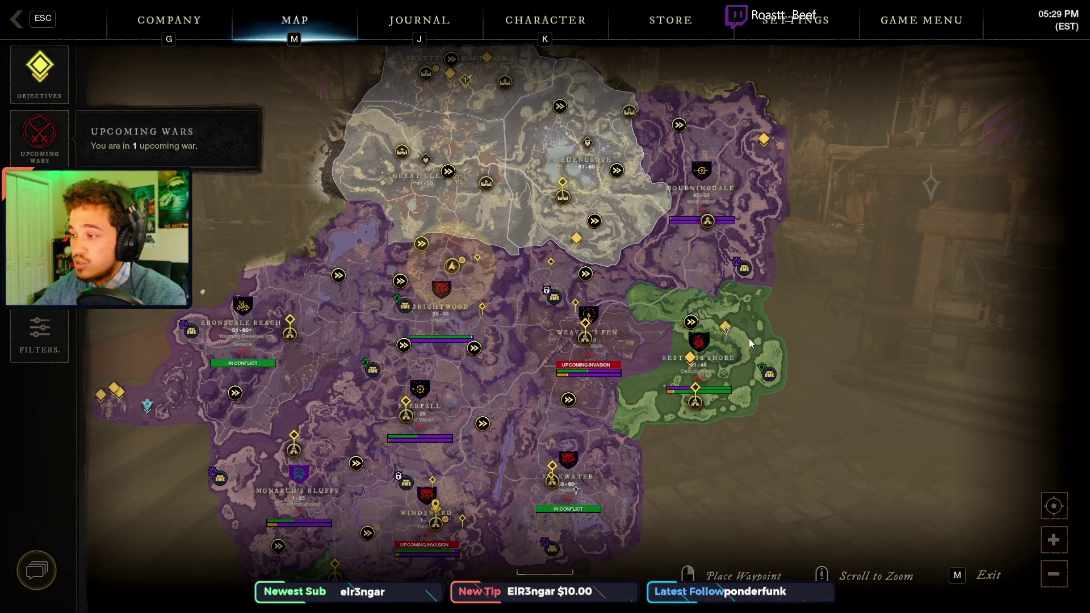
left_click_drag(592, 147, 597, 209)
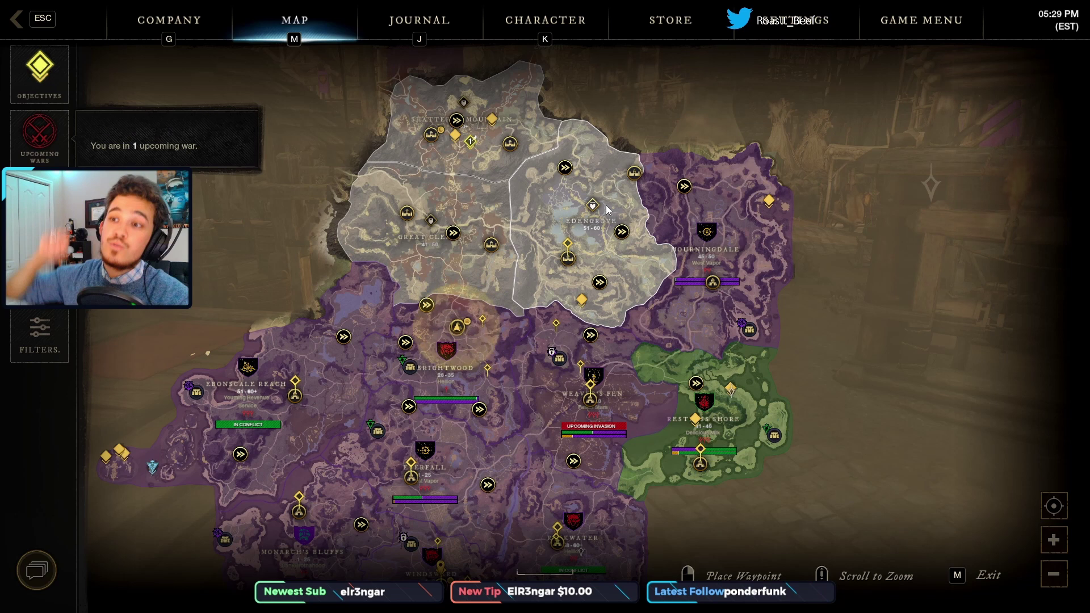
Close the world map and bring up the in-game menu with the expanded chat panel
key("m")
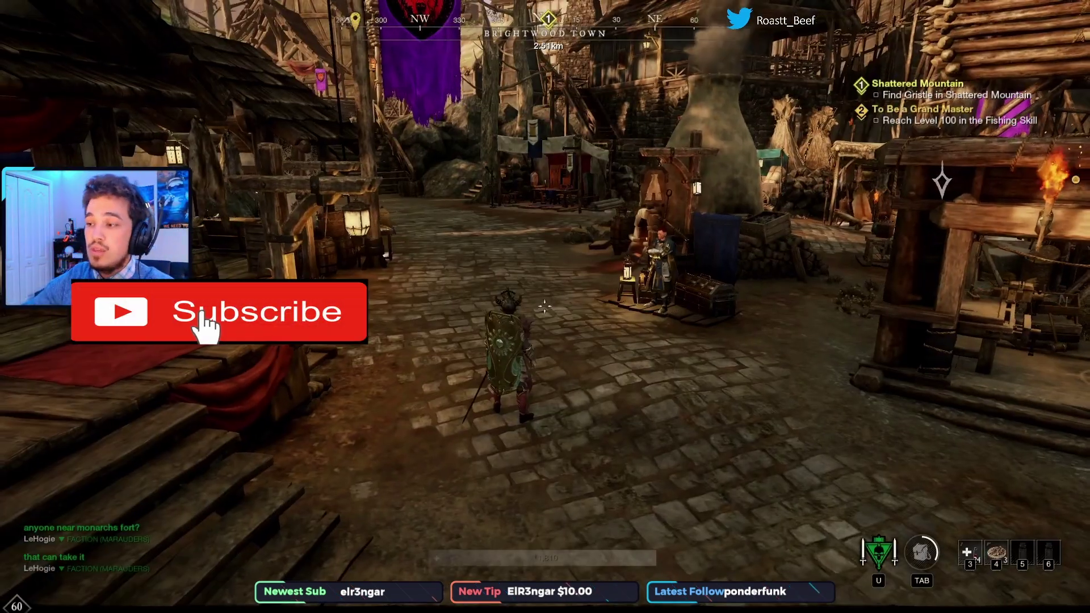
key("Escape")
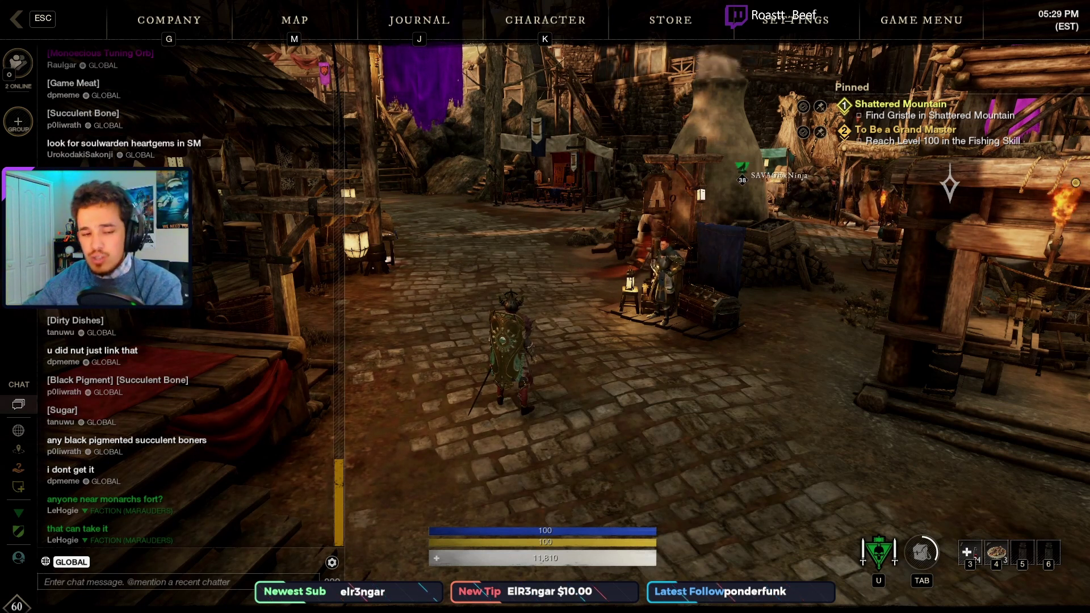
key("alt+Tab")
key("Tab")
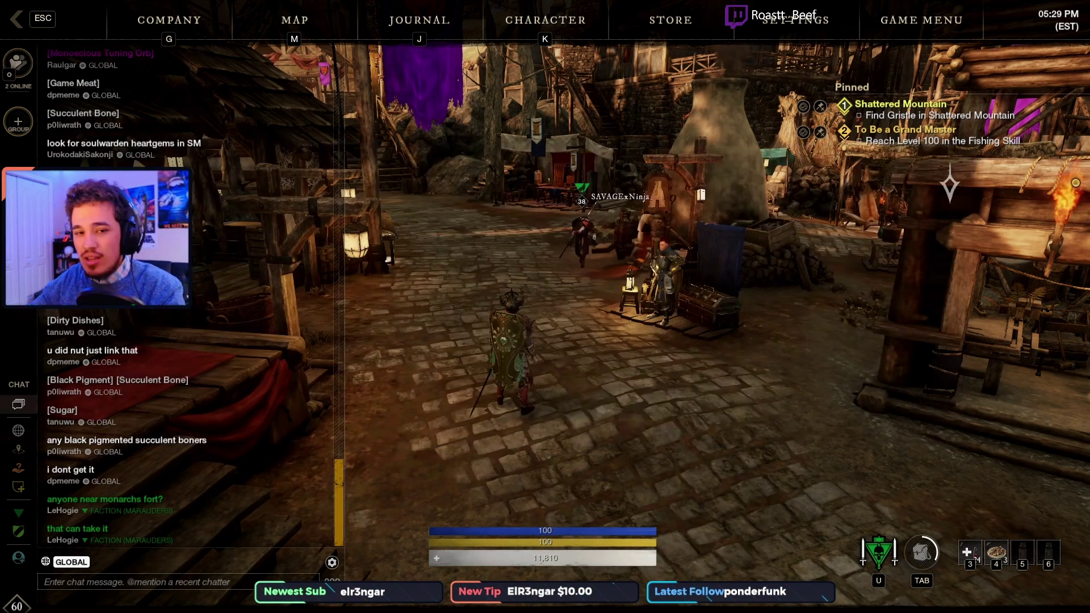